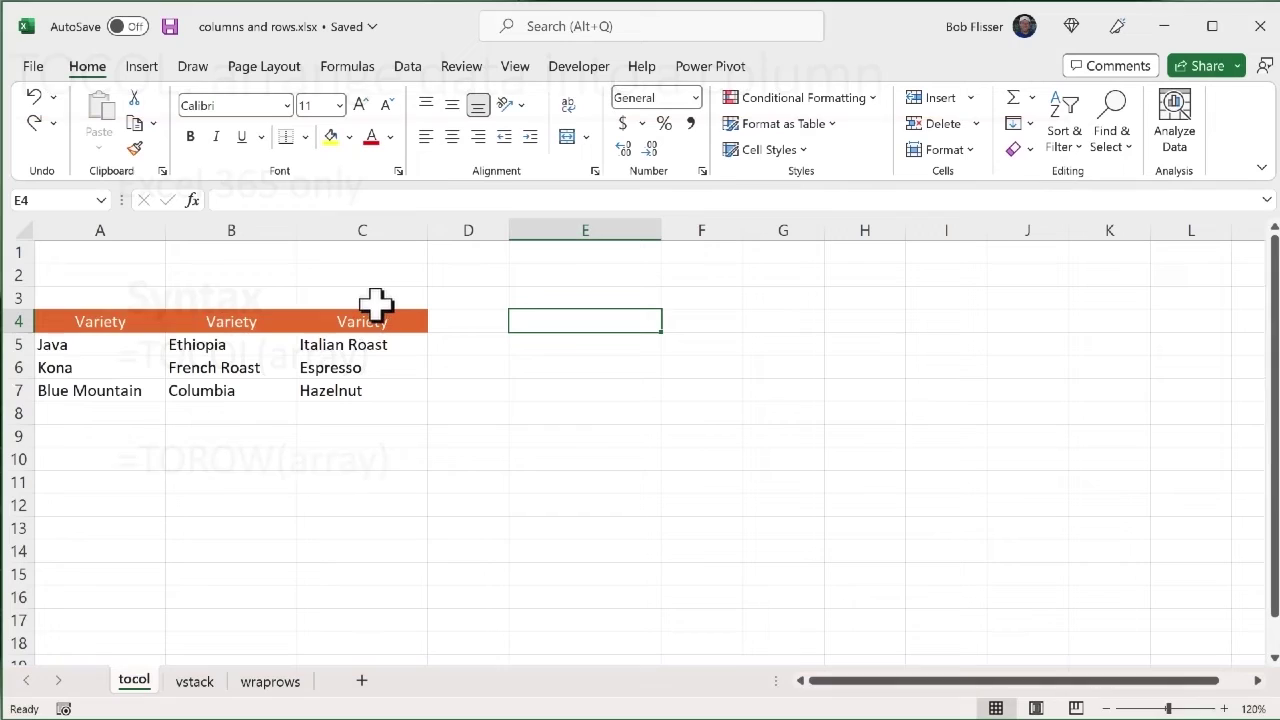
- Copy the orange Variety header from C4 into E4
click(372, 324)
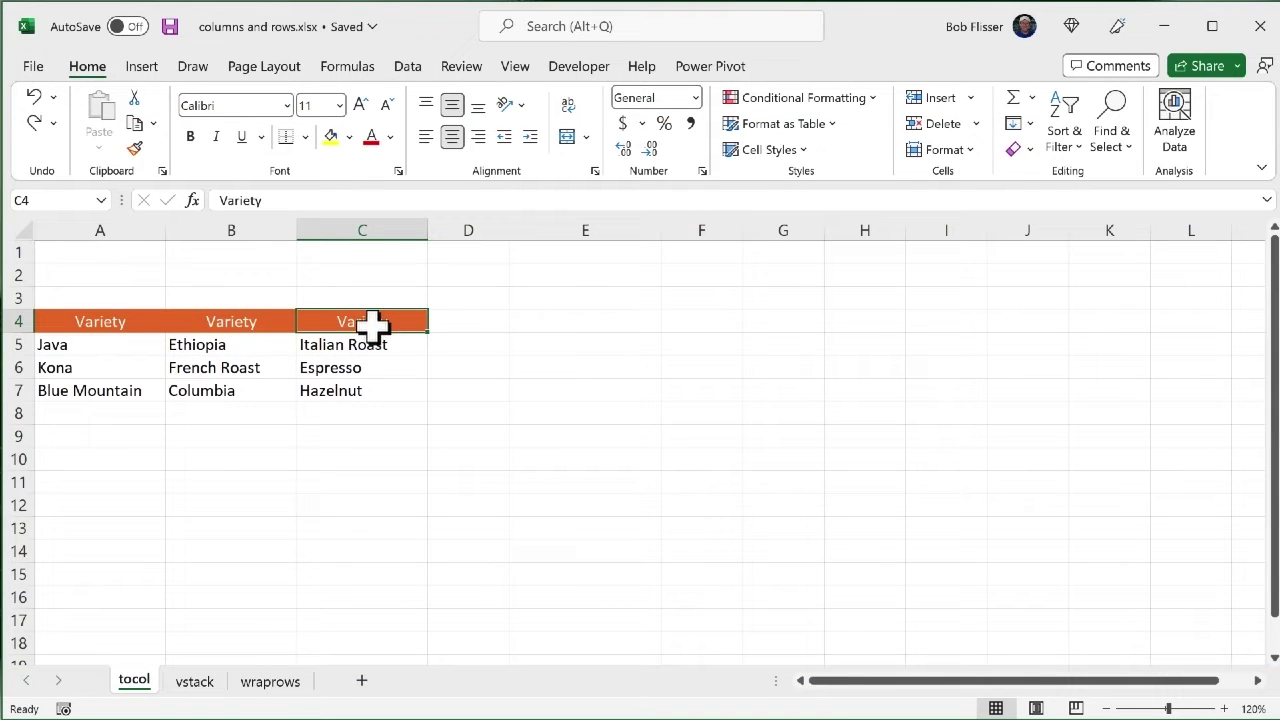
key(ctrl+c)
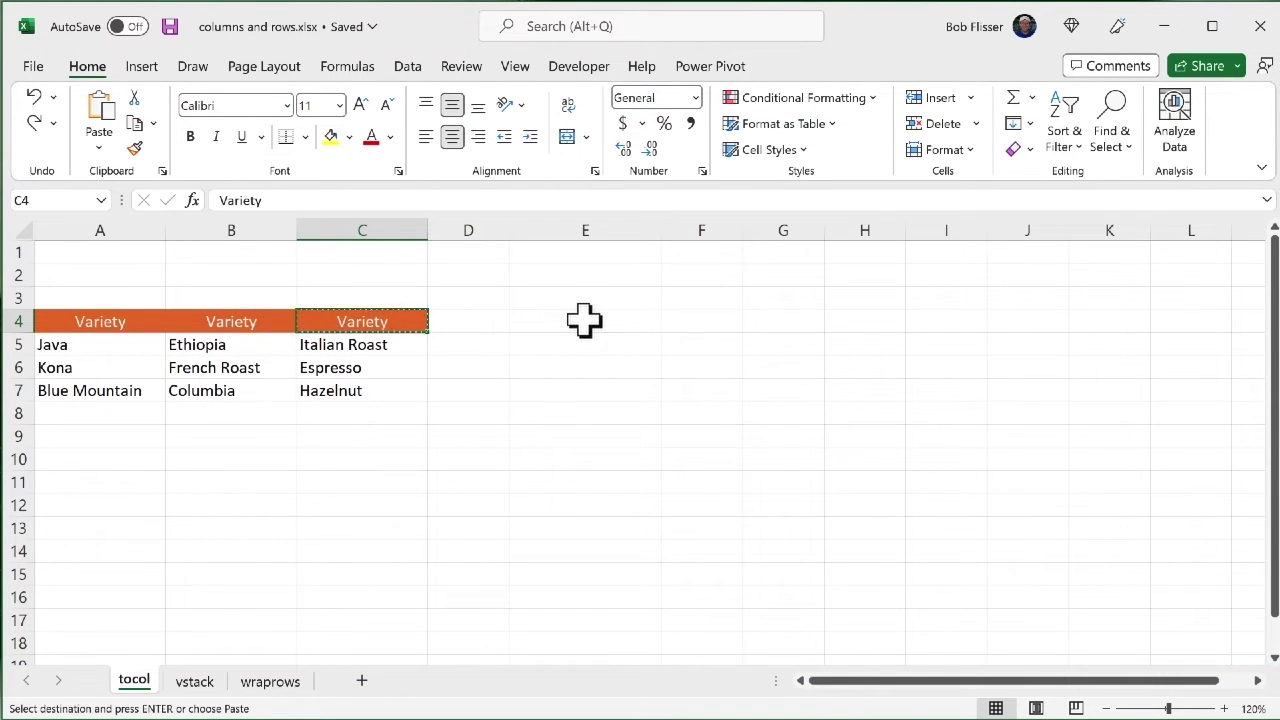
click(584, 320)
key(ctrl+v)
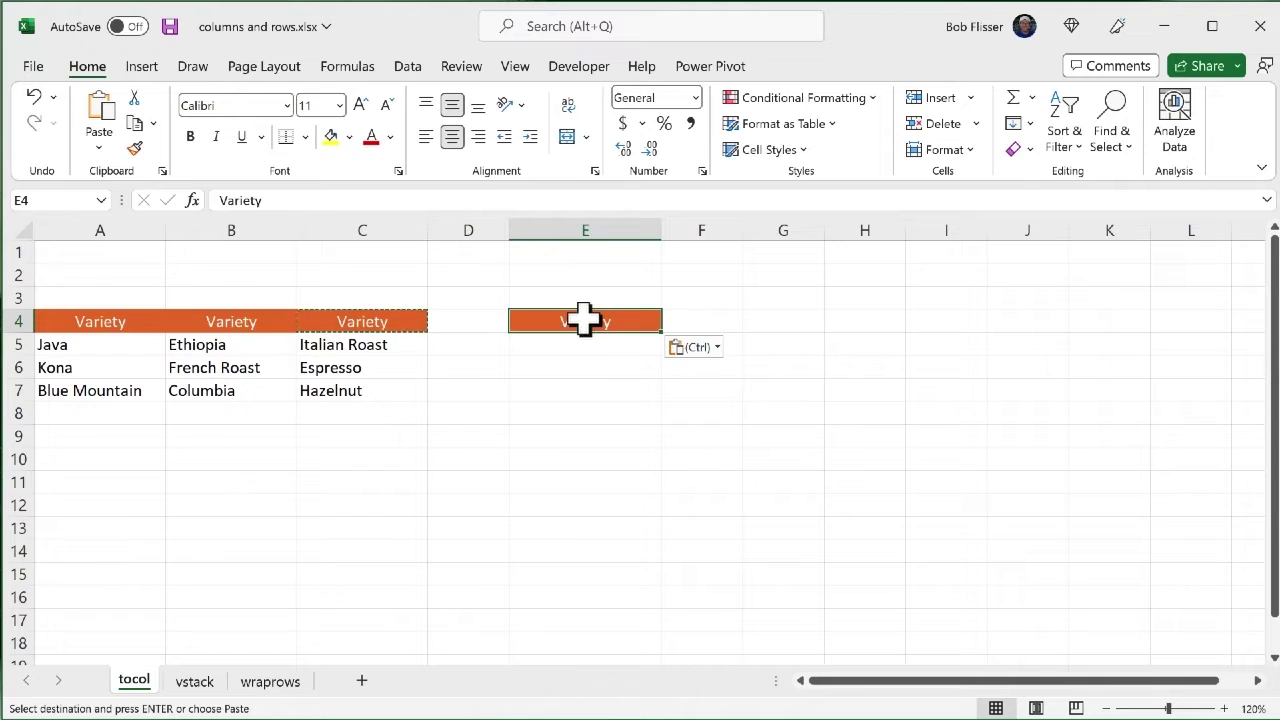
key(Escape)
- Enter =TOCOL(A5:C7) in E5 so all nine coffees spill down E5:E13
click(587, 347)
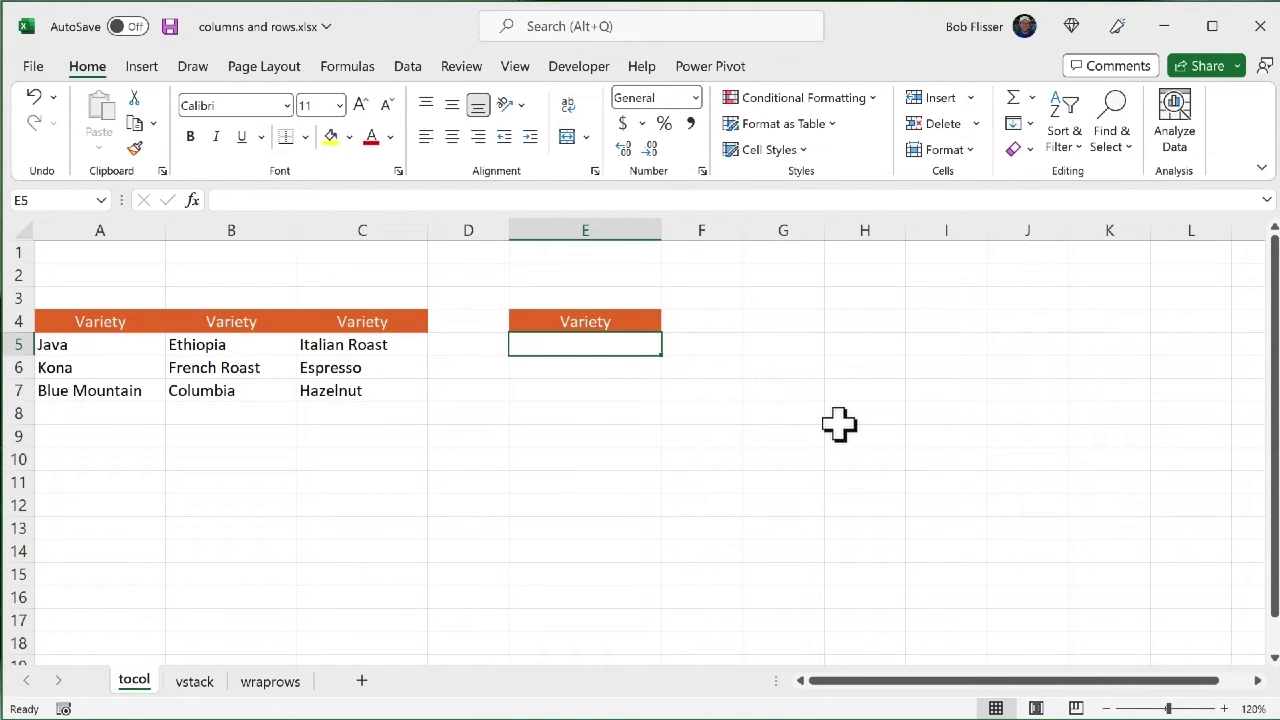
text(=toc)
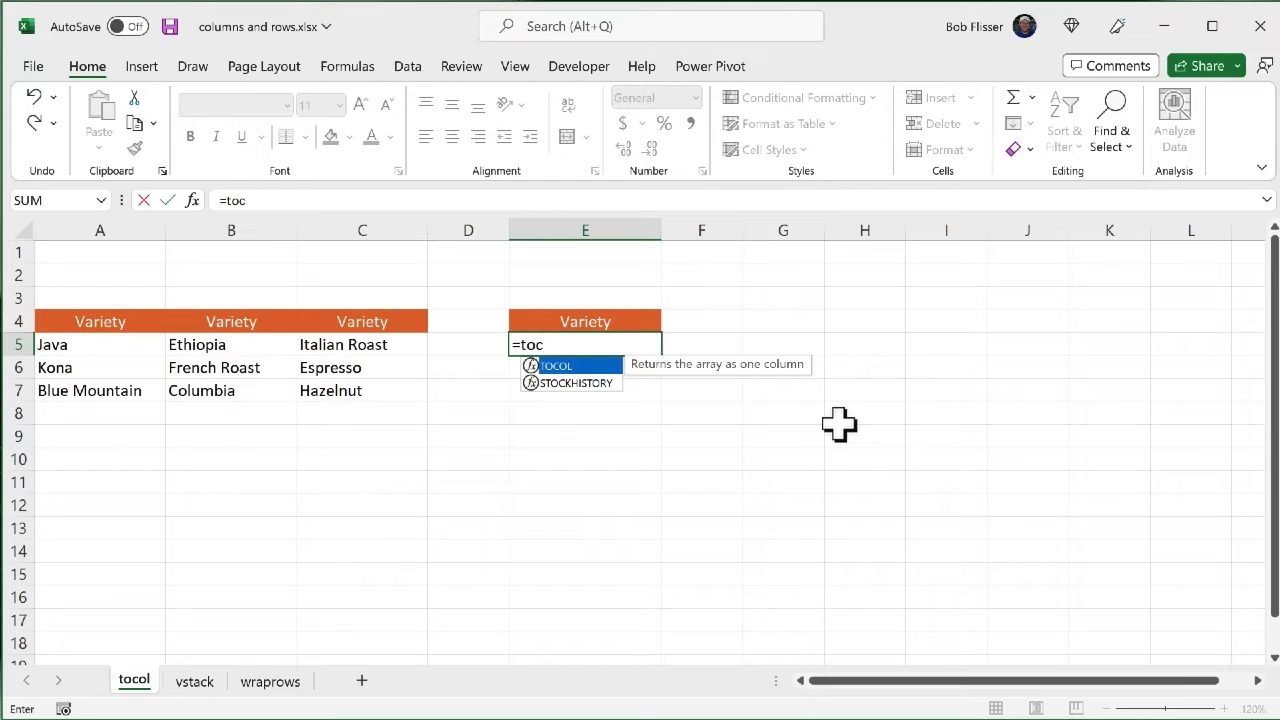
key(Tab)
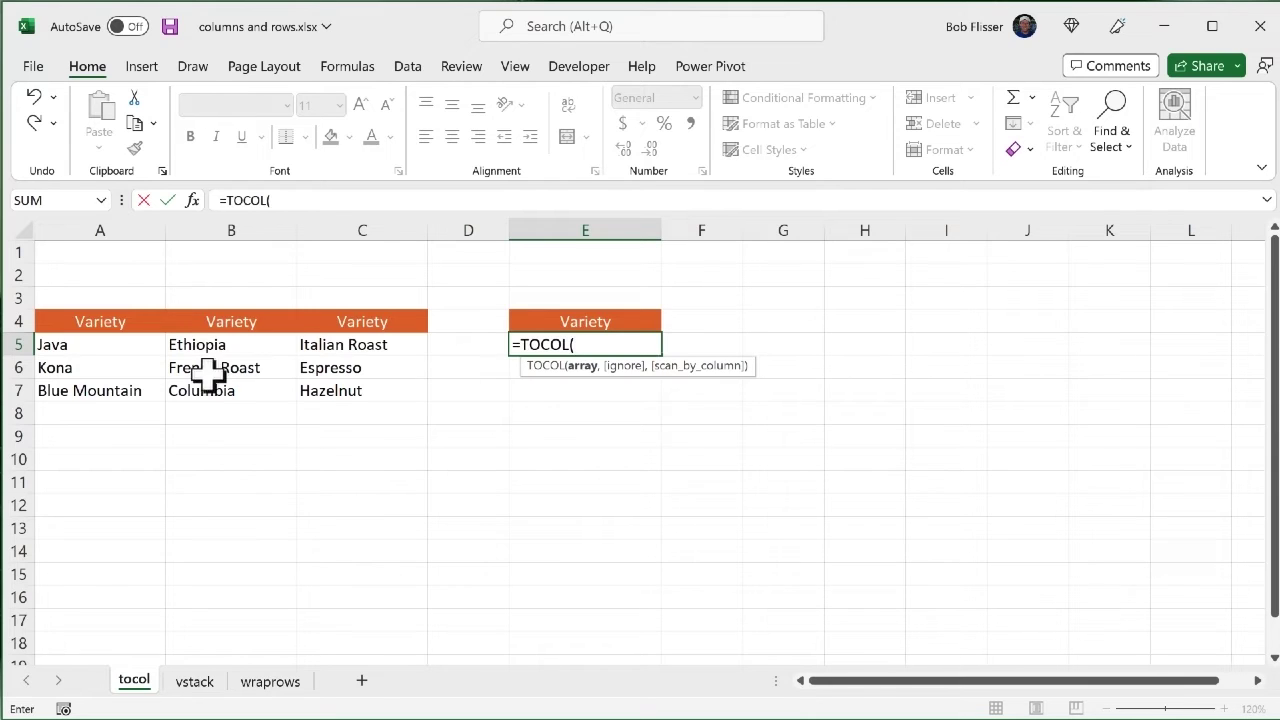
drag(78, 343, 330, 390)
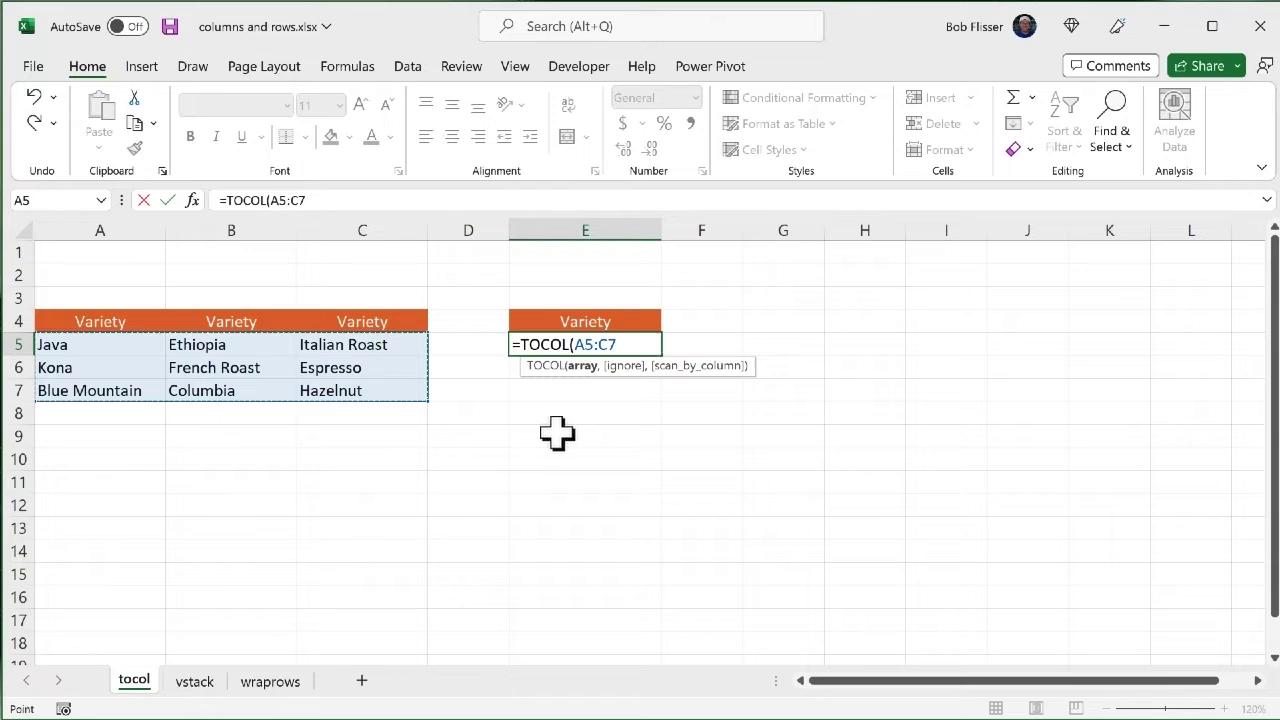
text())
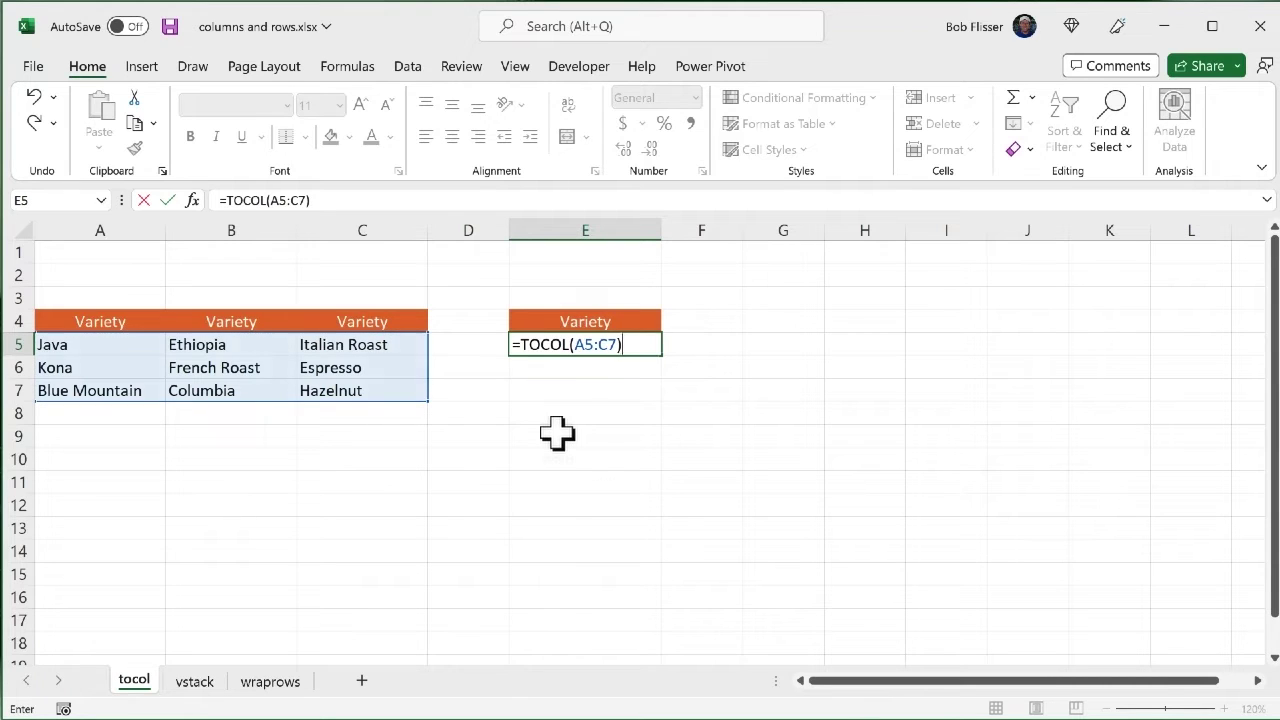
key(Return)
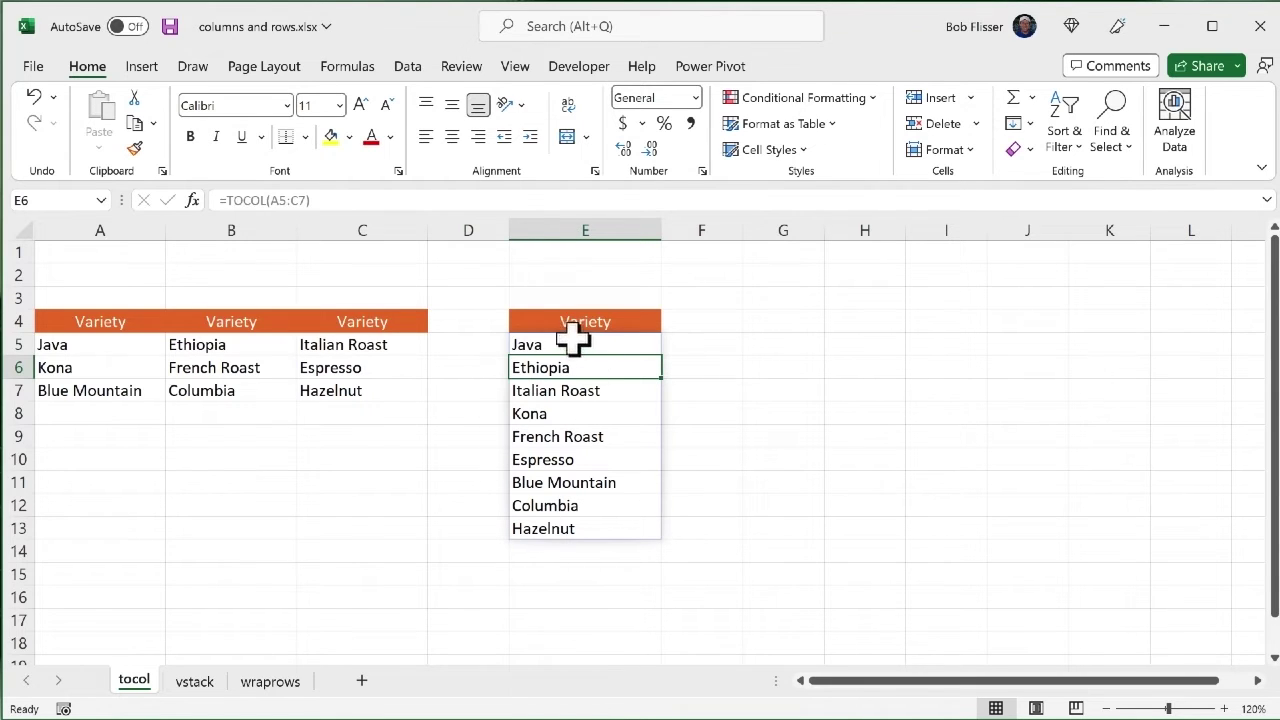
click(570, 345)
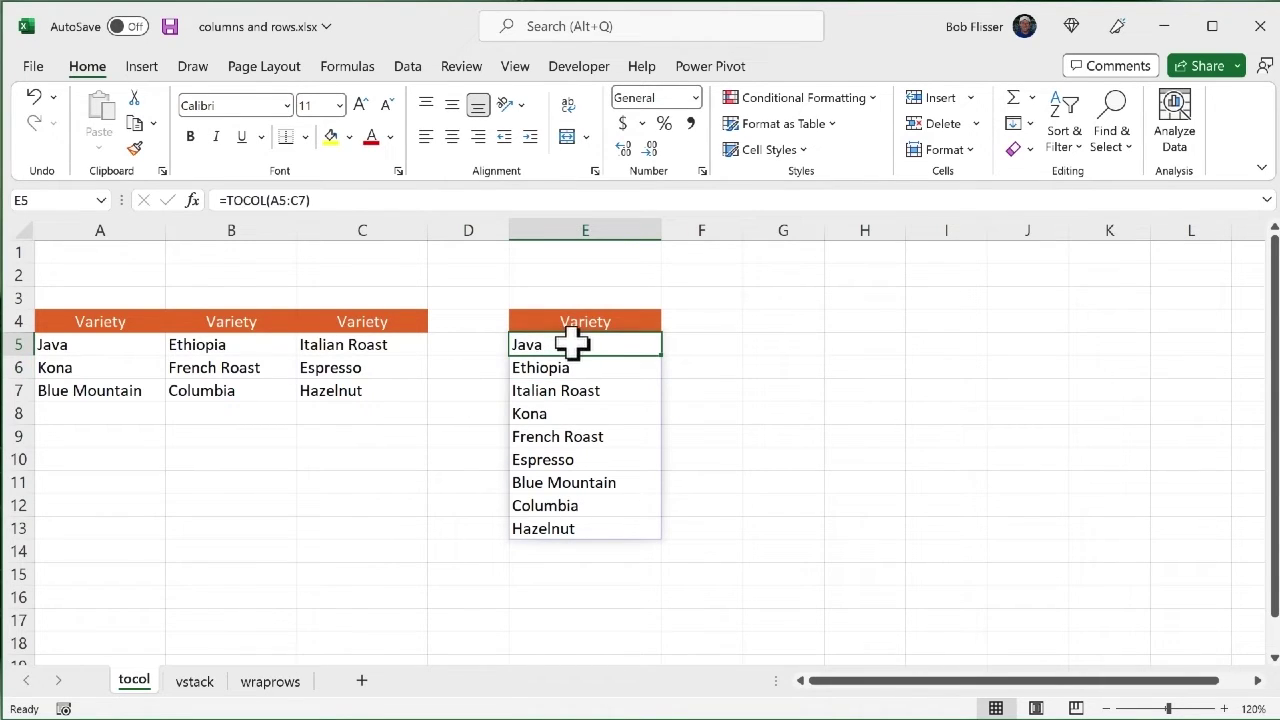
click(577, 432)
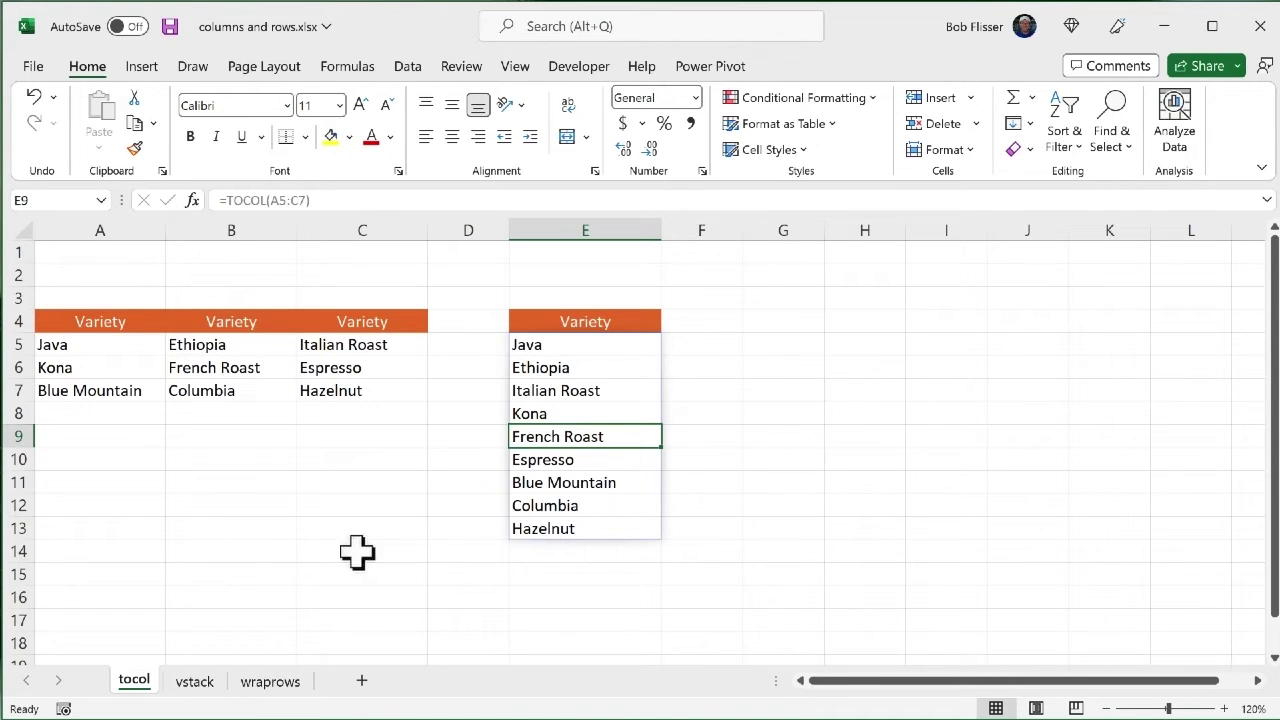
- Switch to the vstack sheet with its three Variety/Pounds tables in A4:F7
click(198, 682)
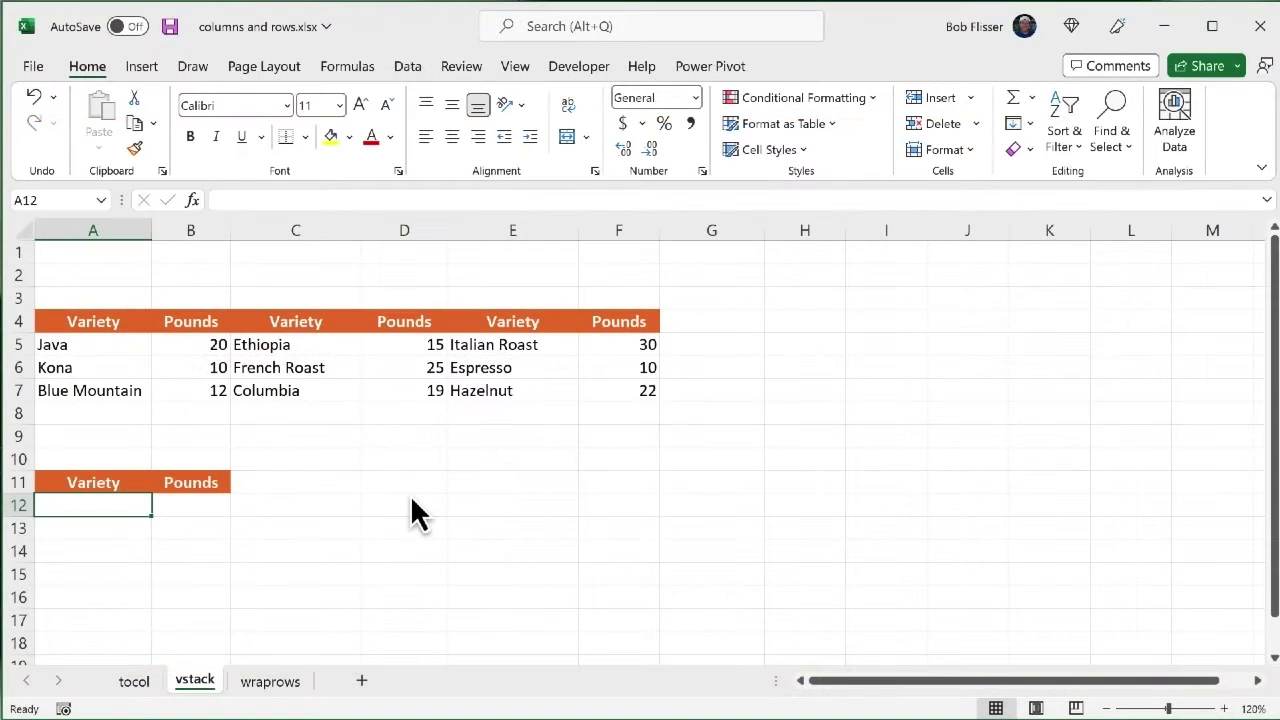
- Enter =VSTACK(A5:B7,E5:F7) in A12, stacking six varieties and pounds into A12:B17
text(==vs)
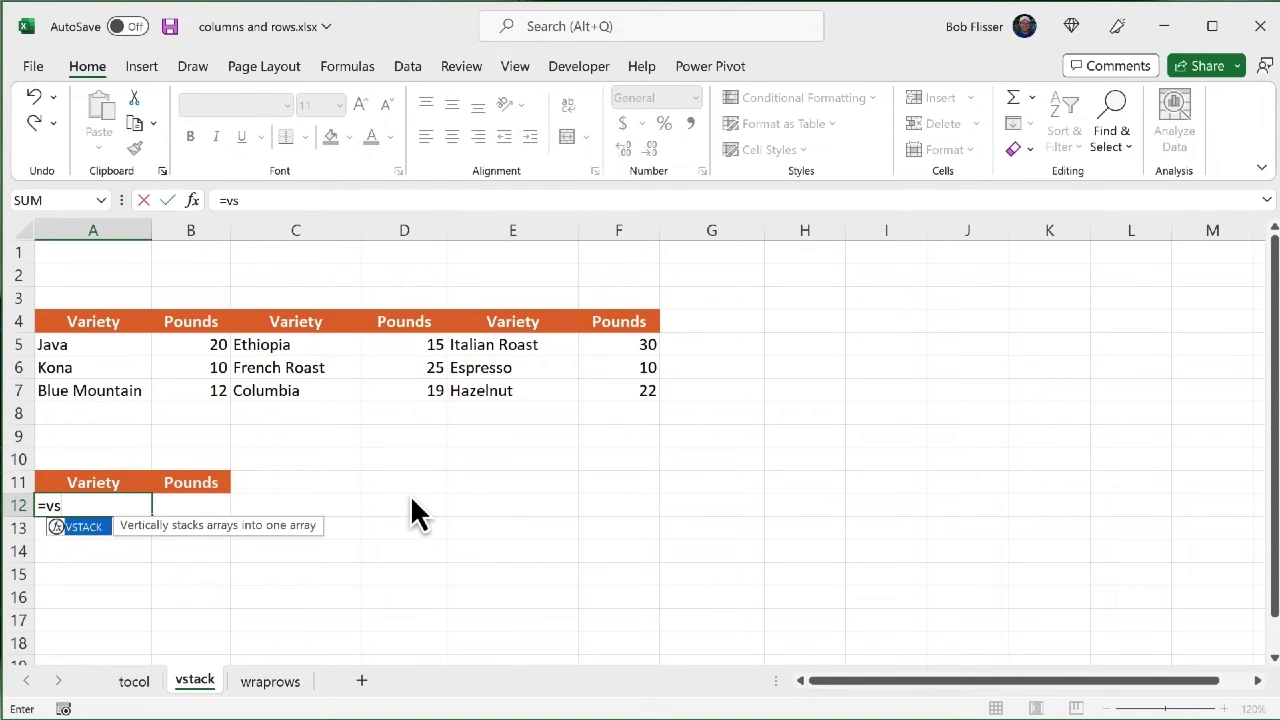
key(Tab)
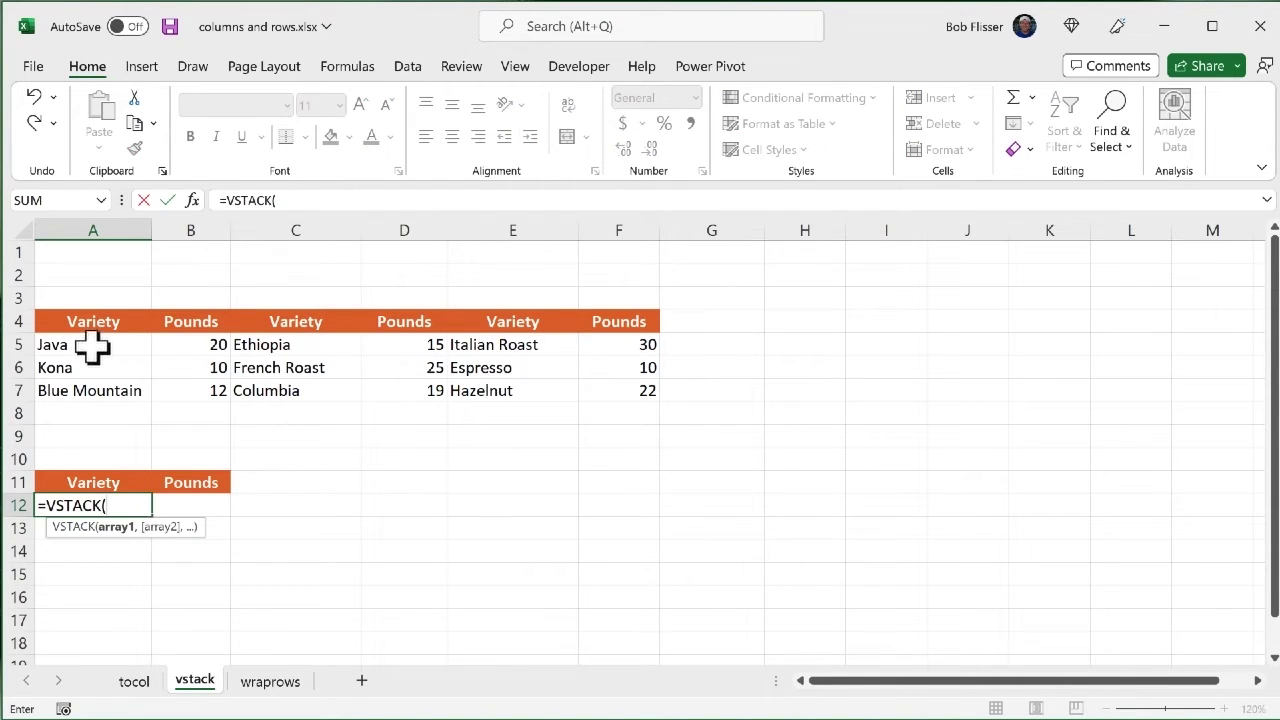
drag(92, 344, 183, 388)
text(,)
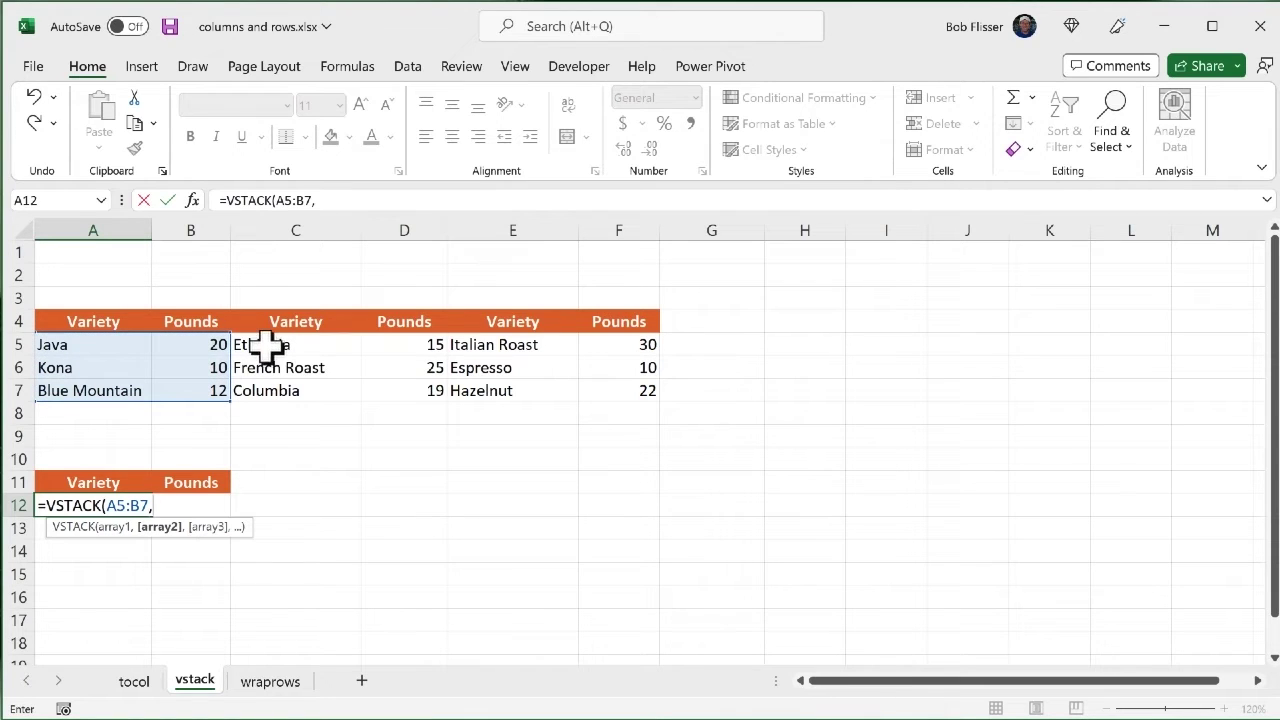
drag(270, 343, 383, 387)
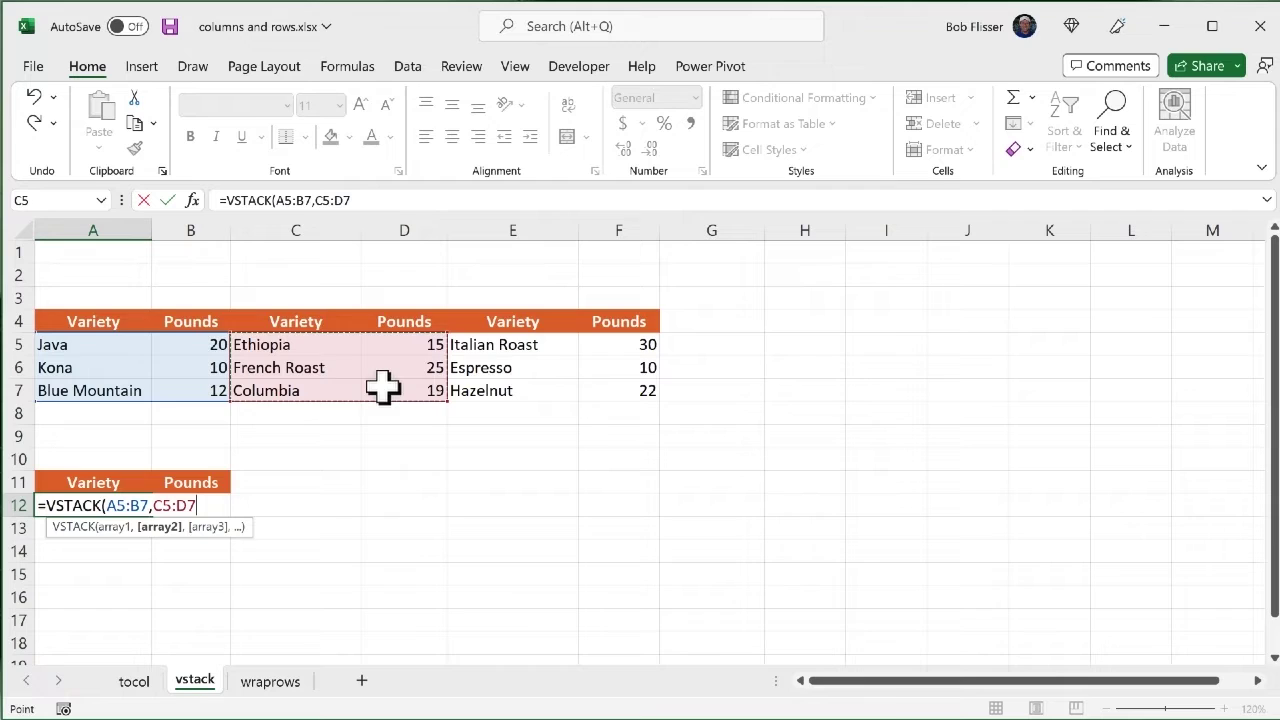
drag(489, 344, 595, 390)
text())
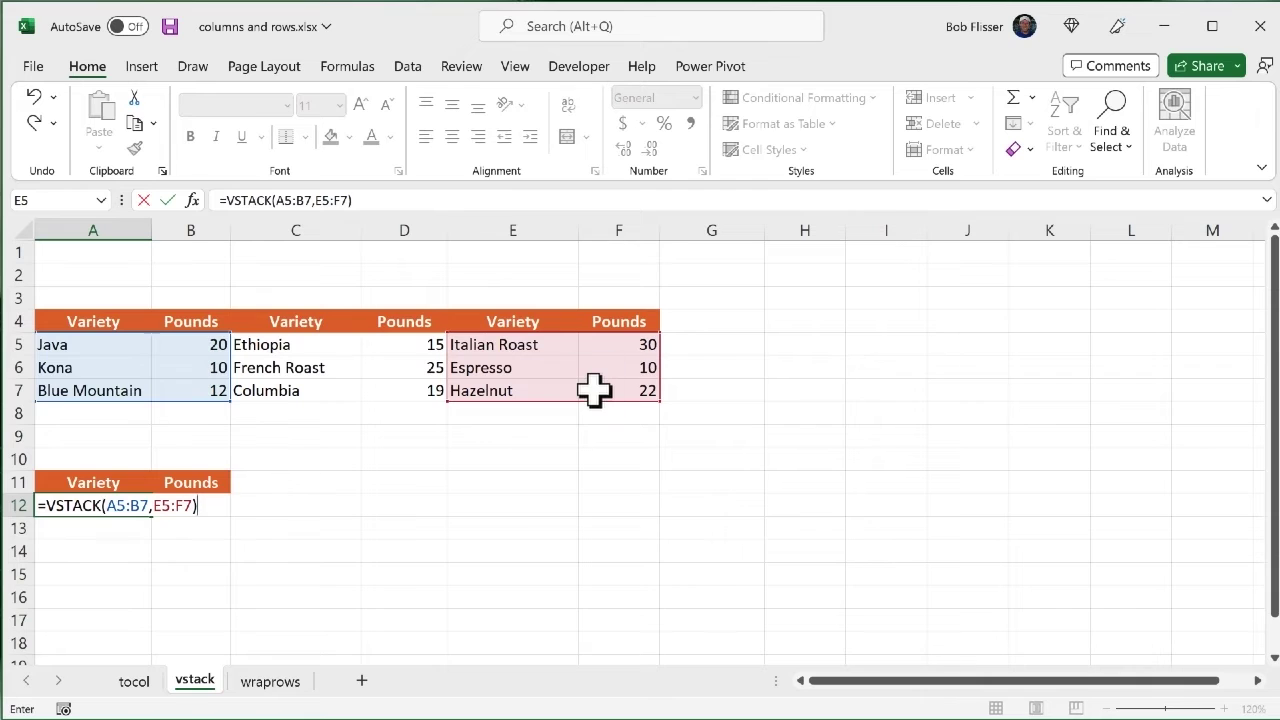
key(Return)
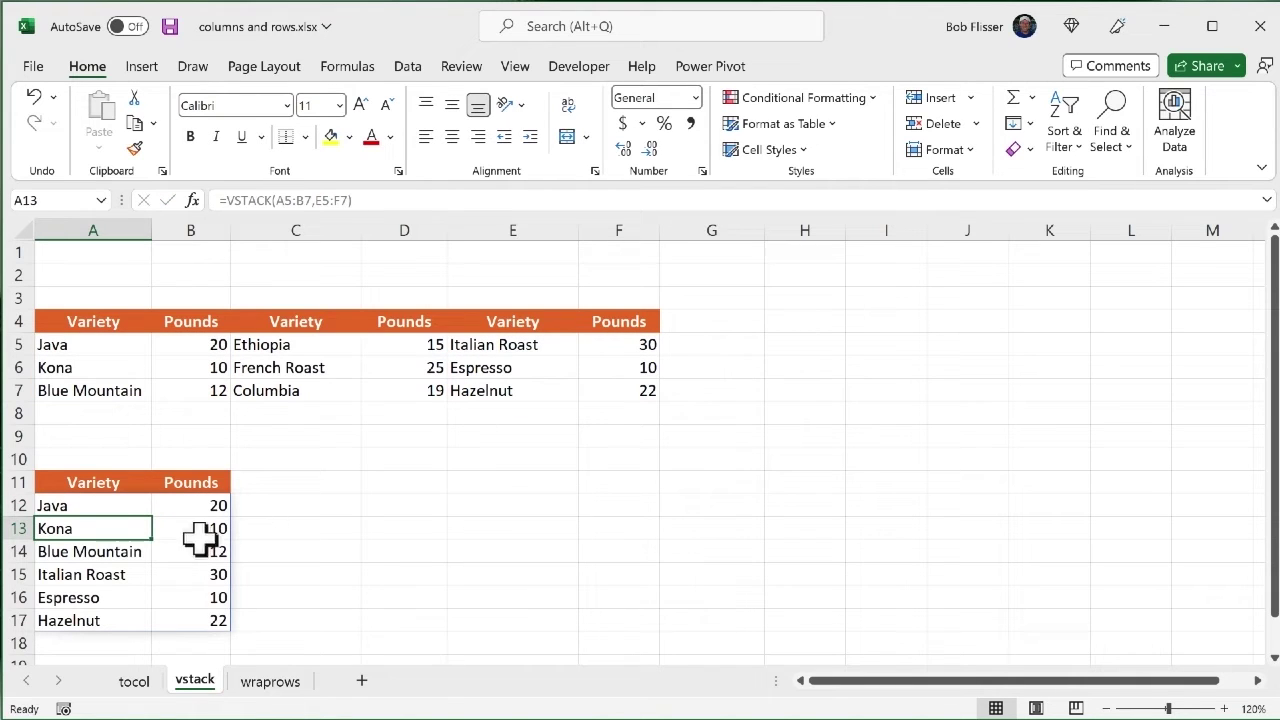
click(95, 507)
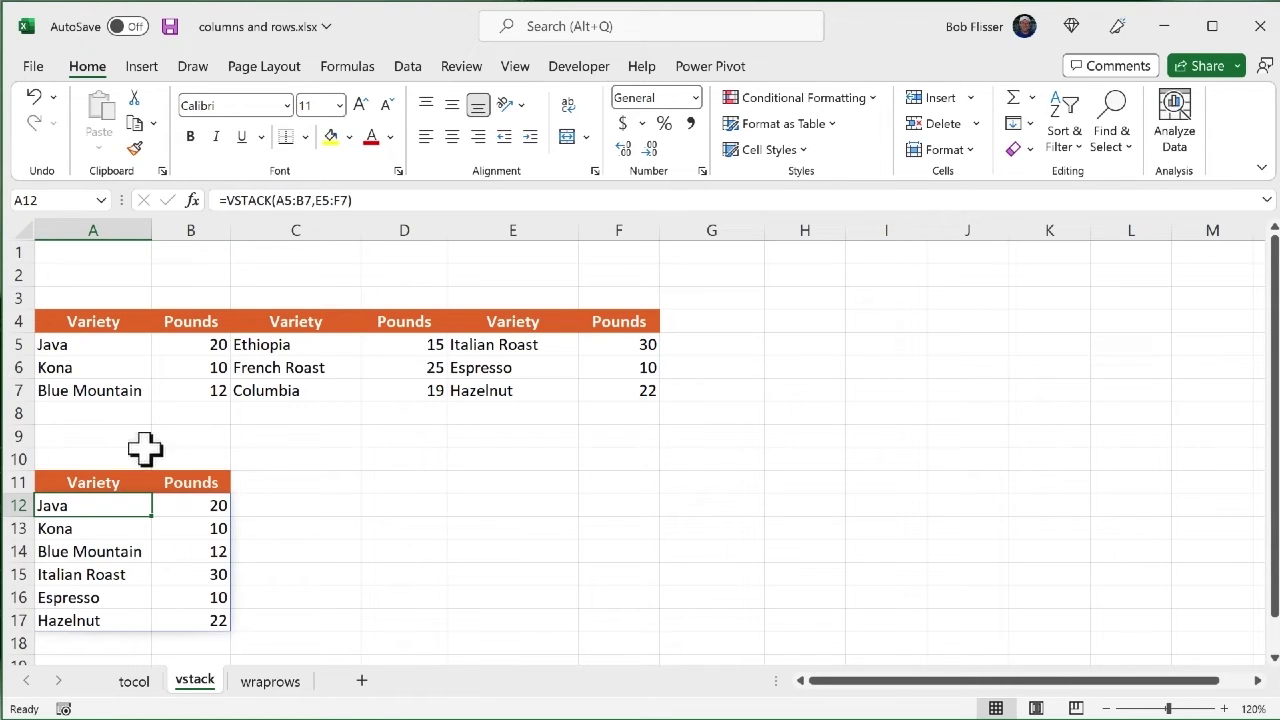
click(110, 573)
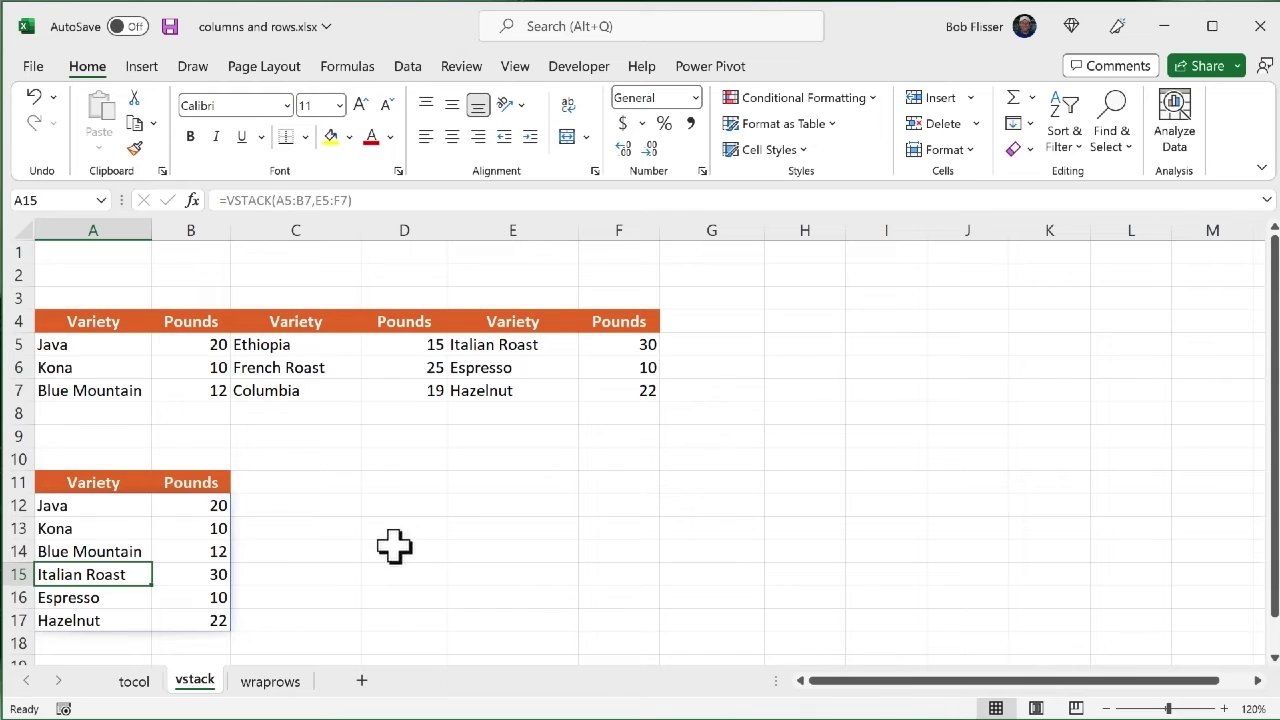
- Switch to the wraprows sheet holding nine coffee names in A3:C5 and numbers in D3:F5
click(270, 682)
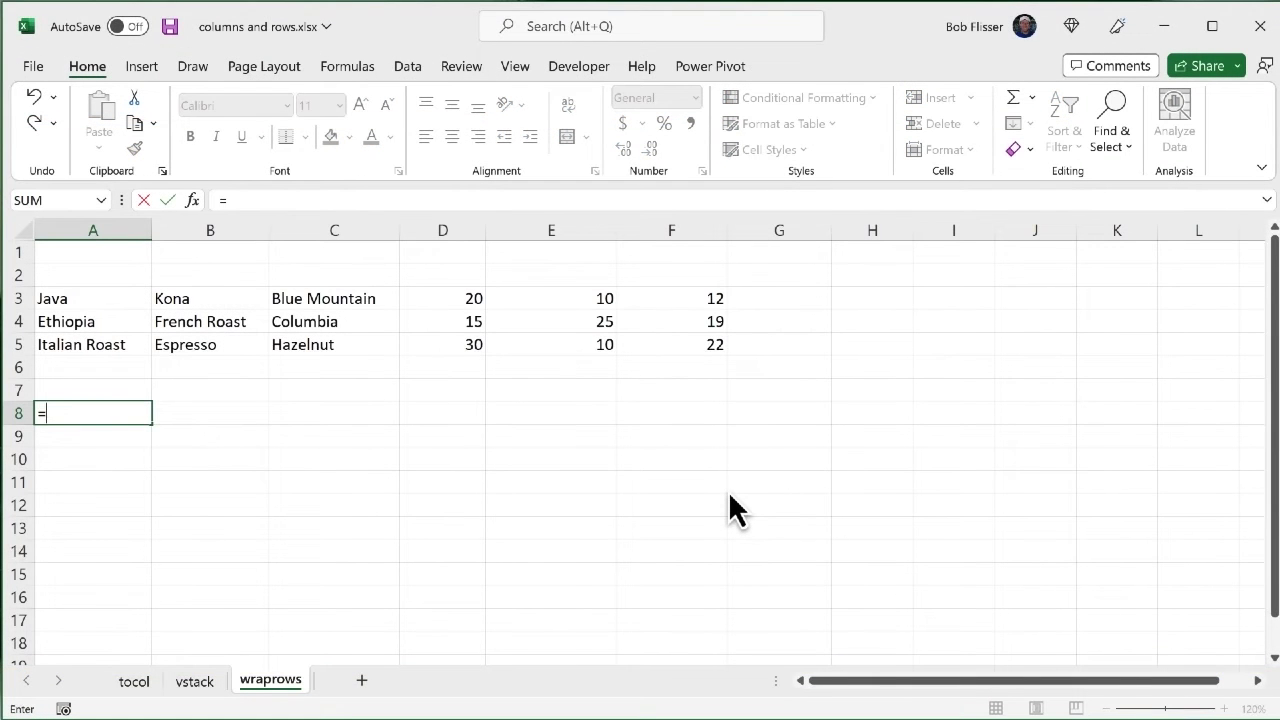
- In A8, start =WRAPROWS(A3:F3,3 to wrap row 3 in groups of three
text(wrap)
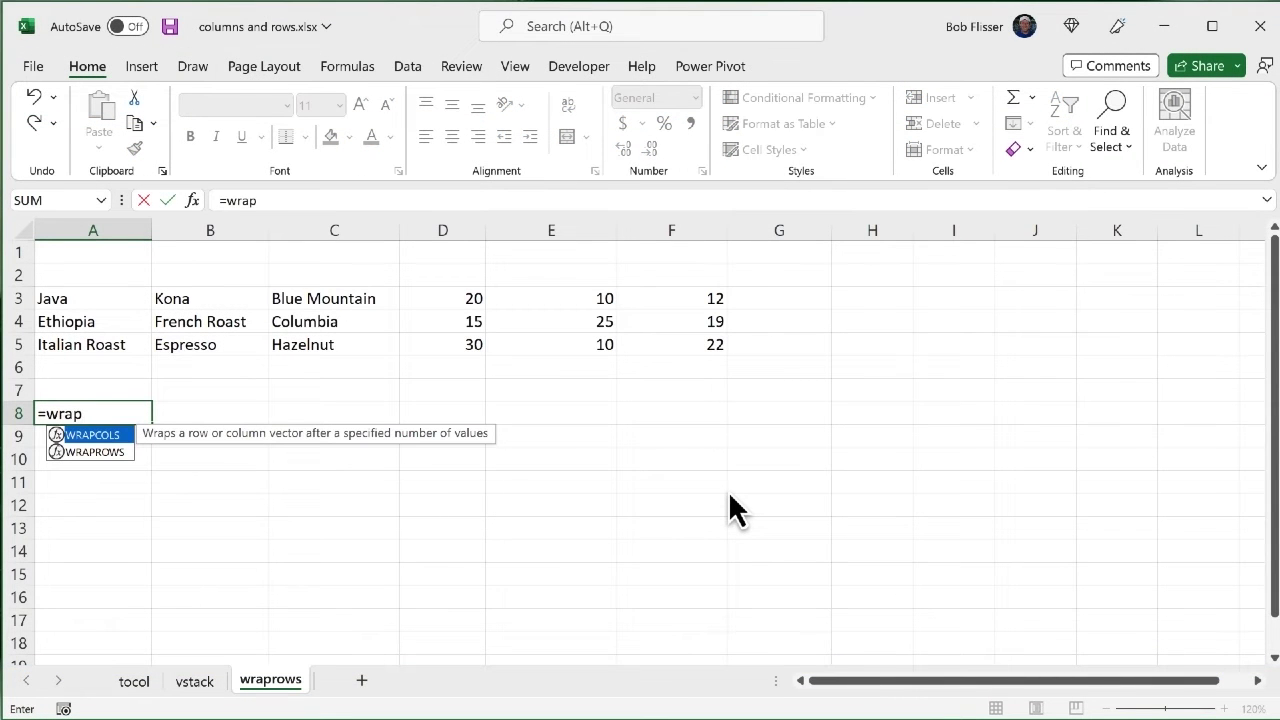
key(Down)
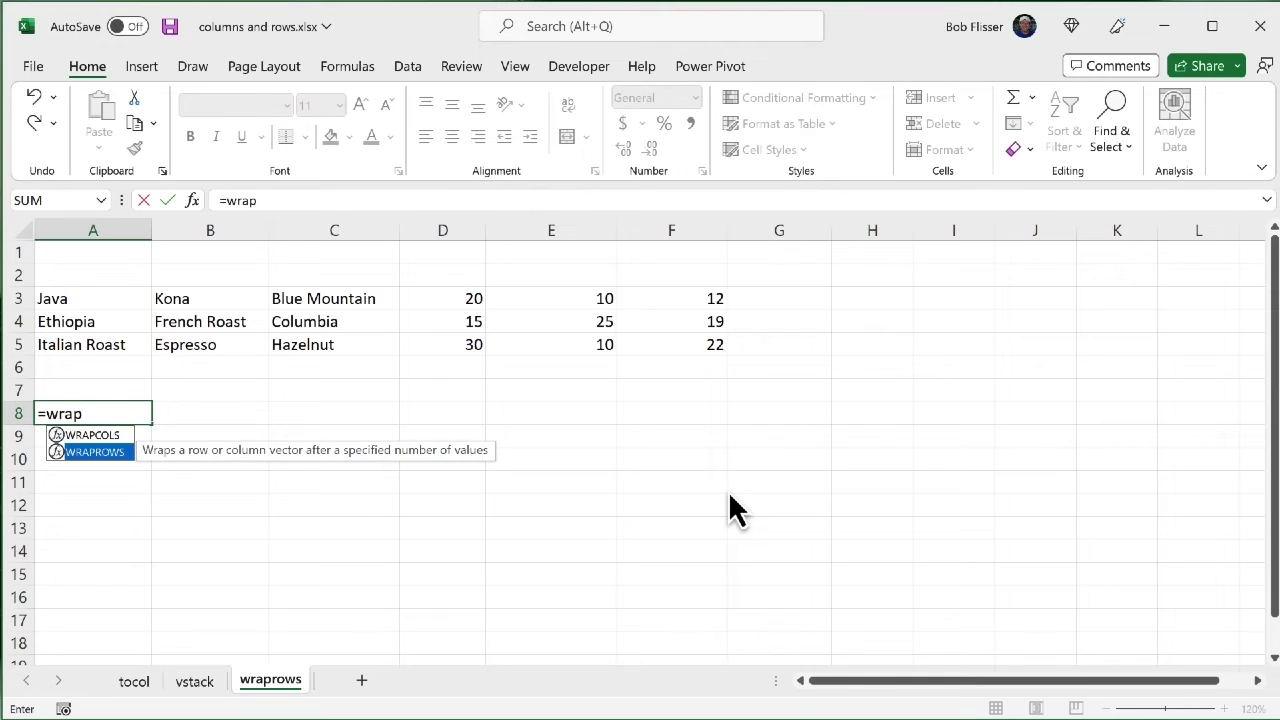
key(Tab)
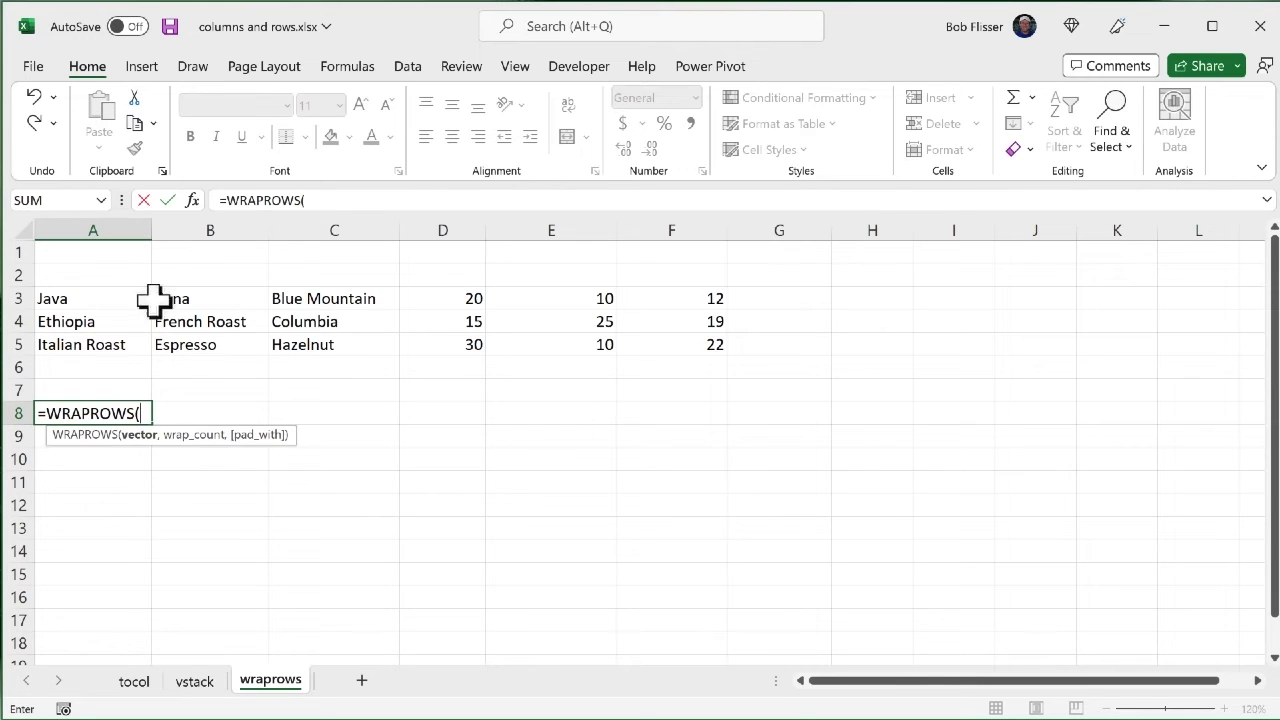
drag(86, 289, 651, 289)
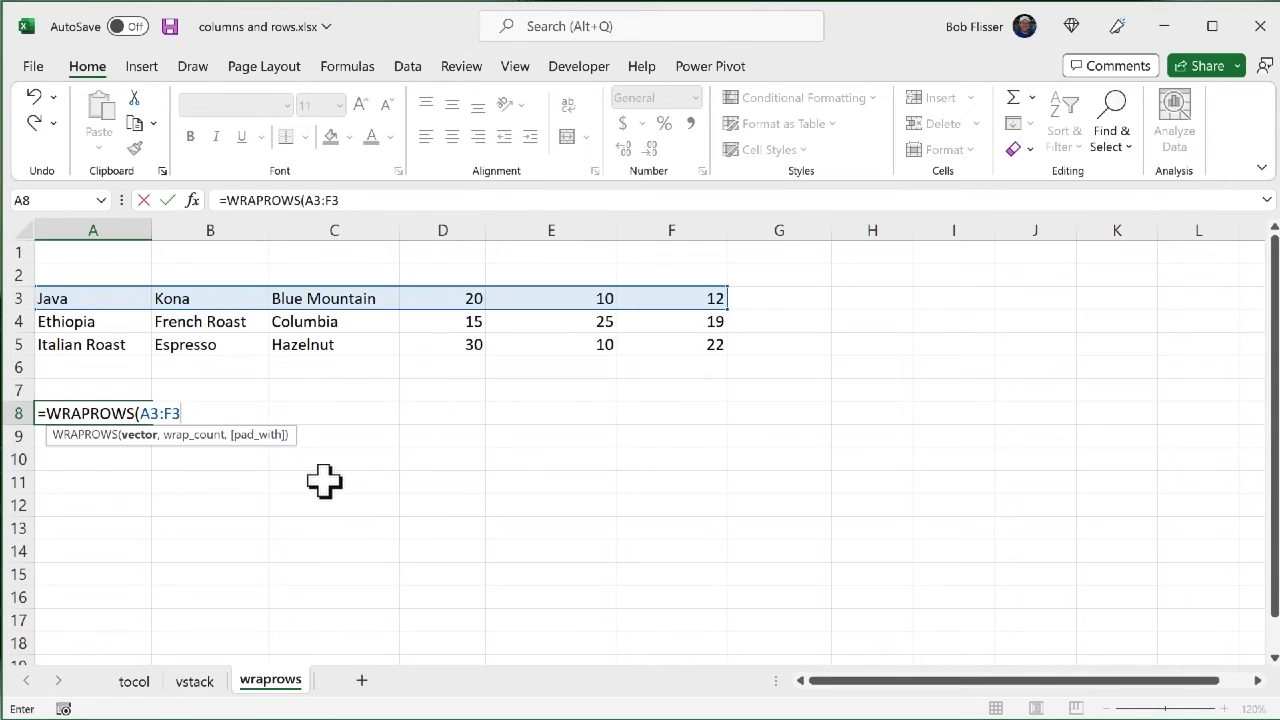
text(,)
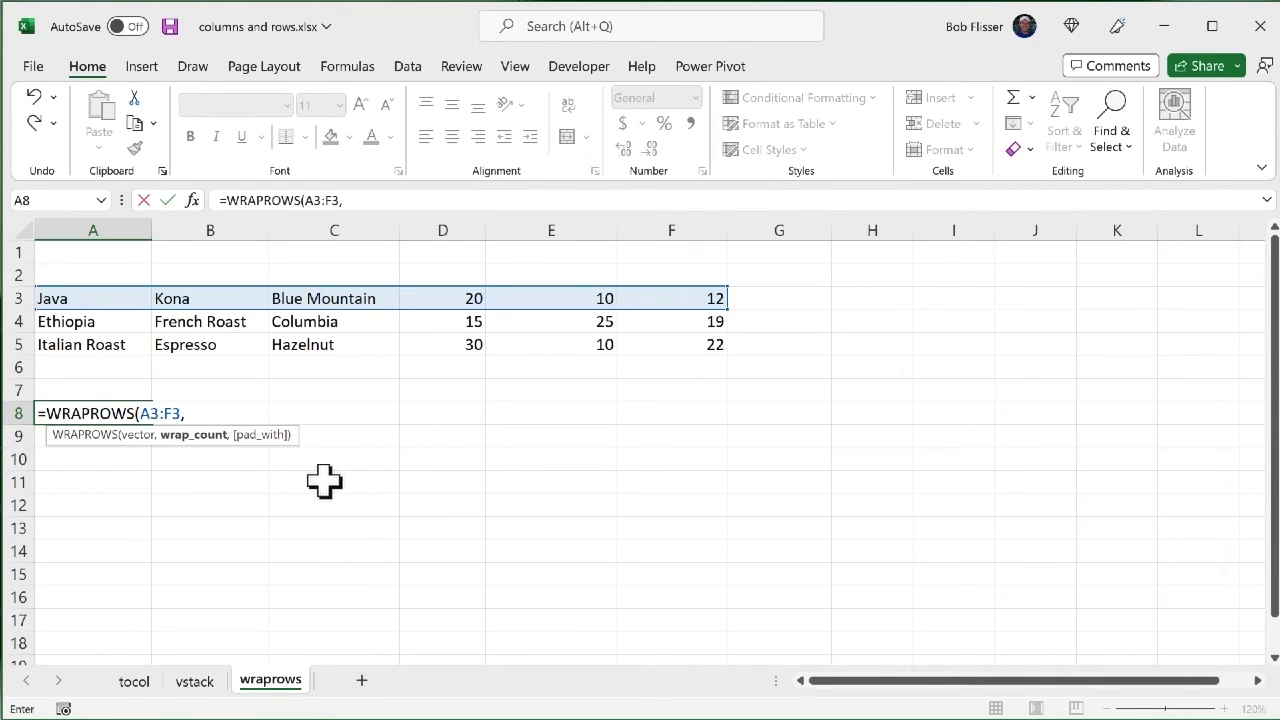
text(3))
- Finish the A8 formula, then enter =WRAPROWS(A4:F4,3) in A11 for Ethiopia, French Roast, Columbia
key(Return)
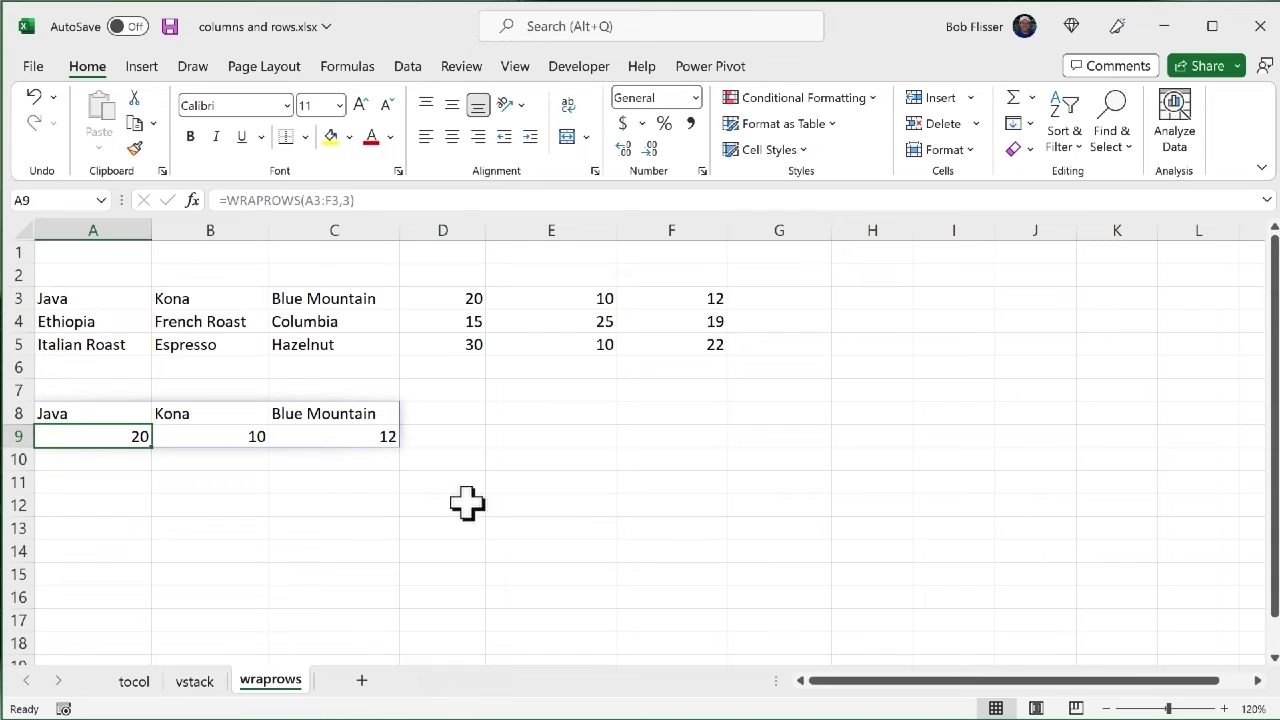
click(79, 485)
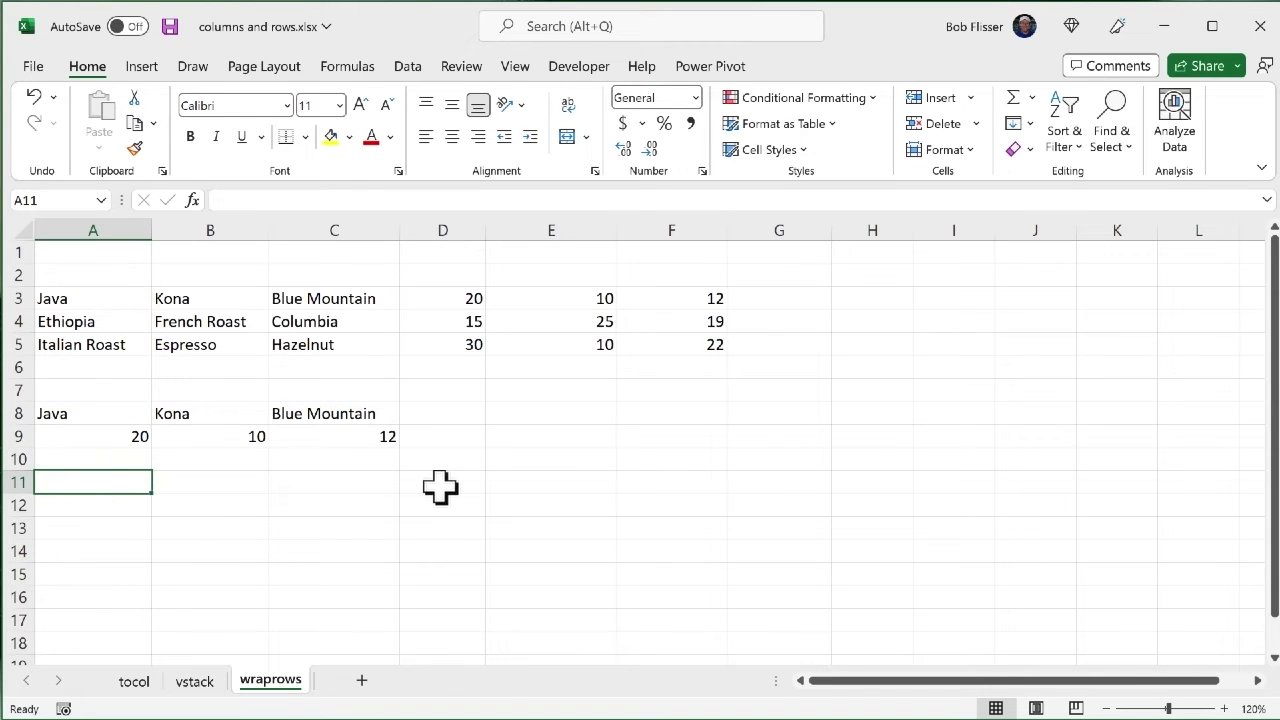
text(=wrapr)
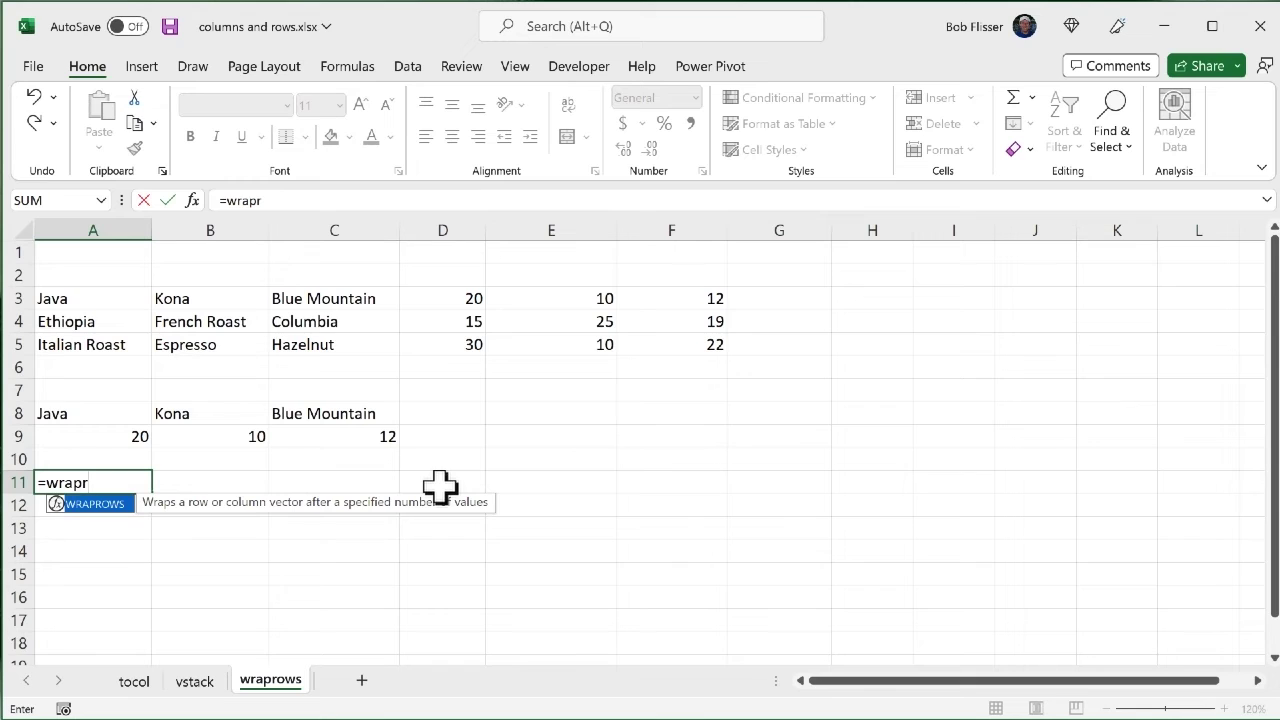
key(Tab)
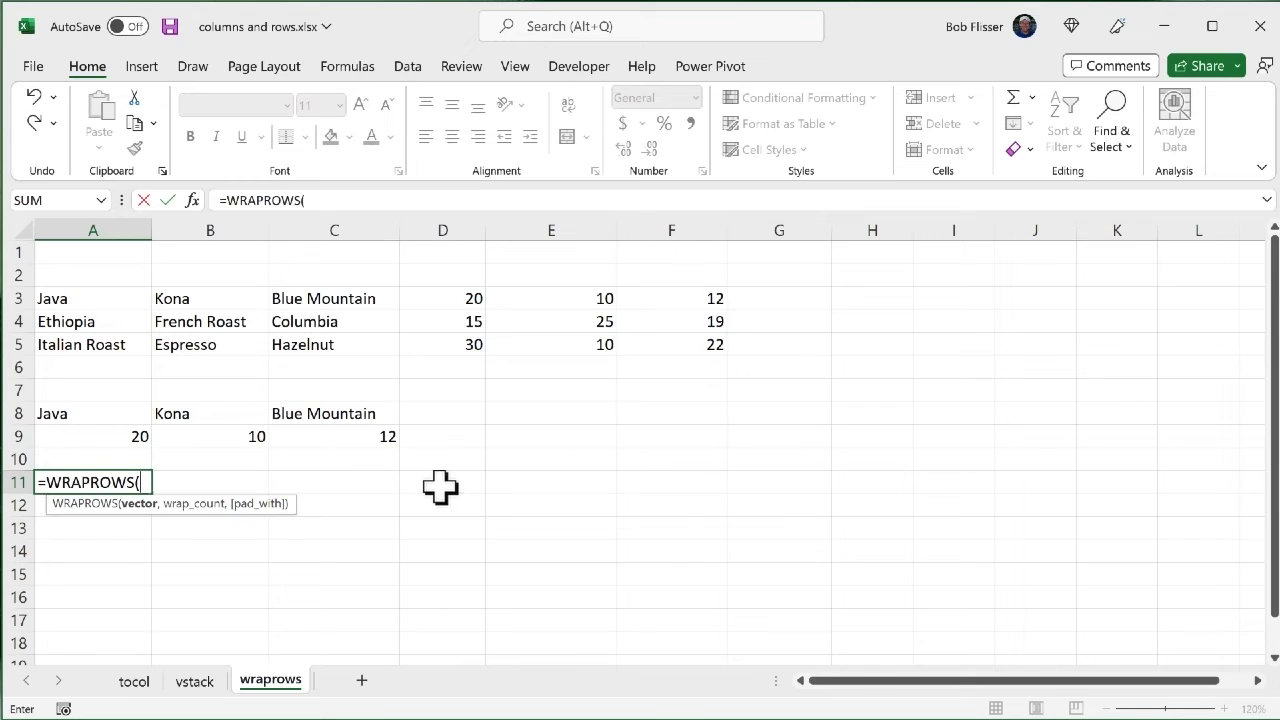
drag(83, 318, 655, 318)
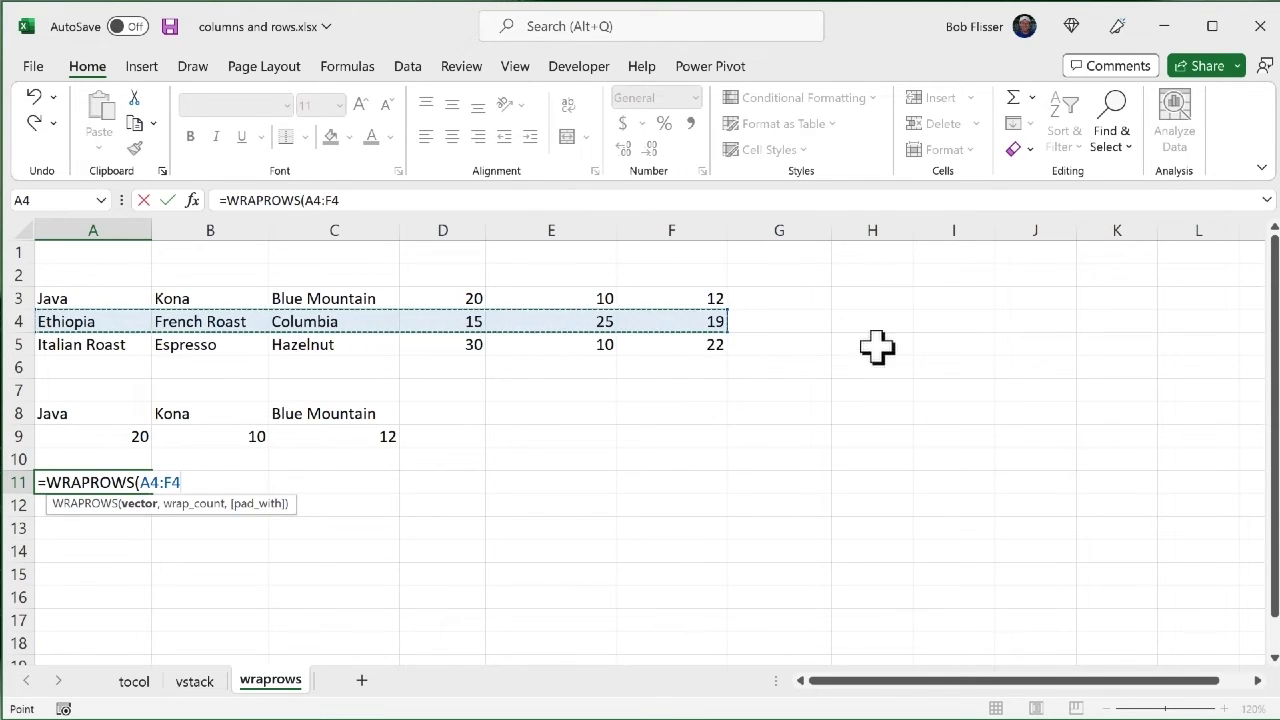
text(,)
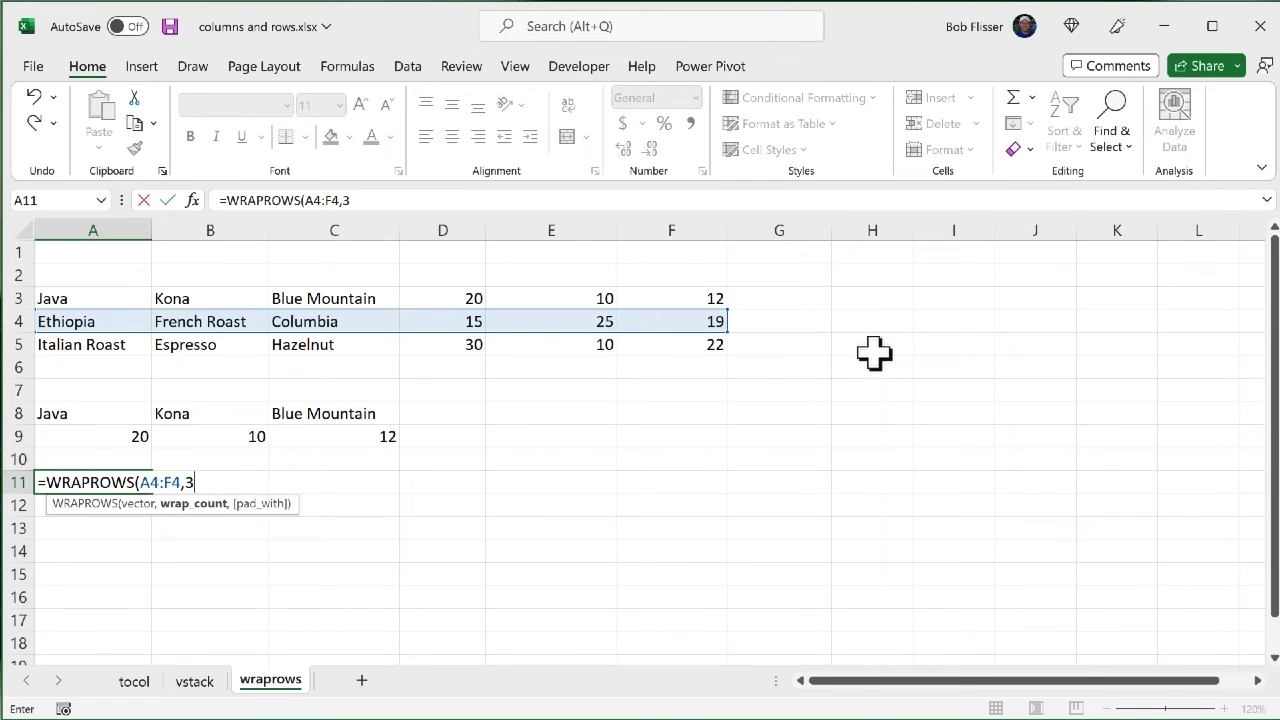
text(3))
key(Return)
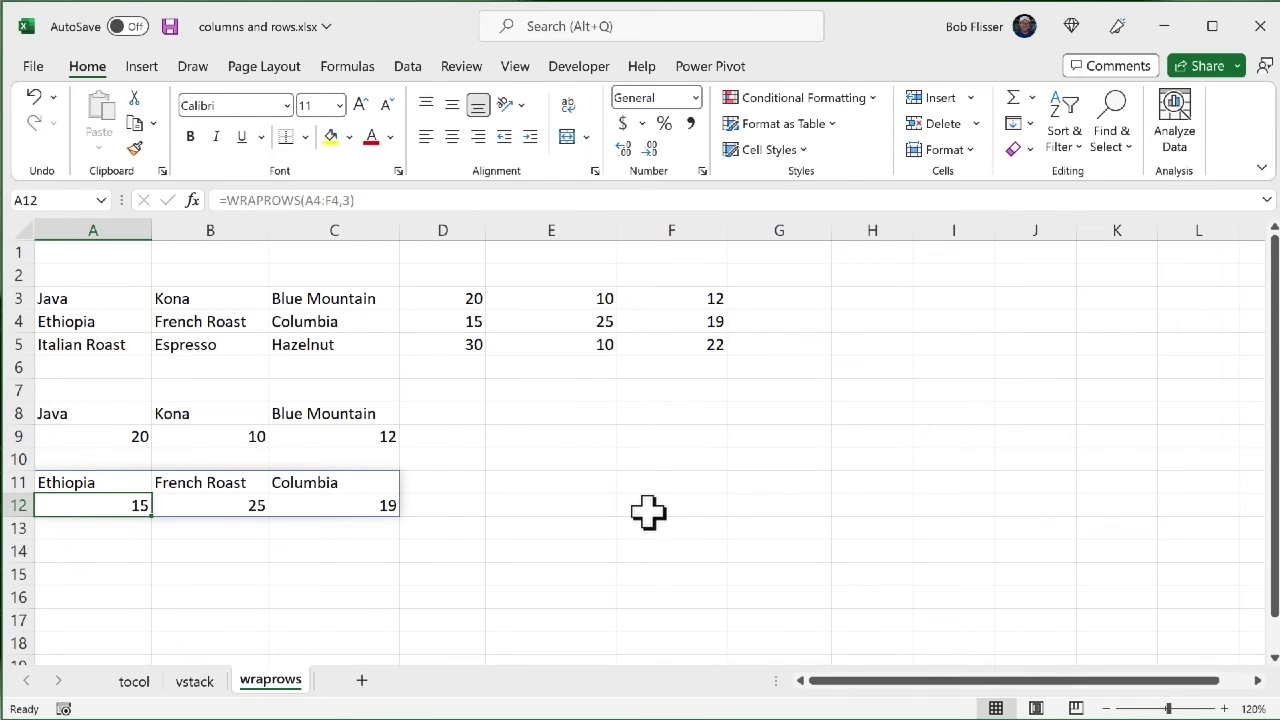
scroll(648, 512, down, 1)
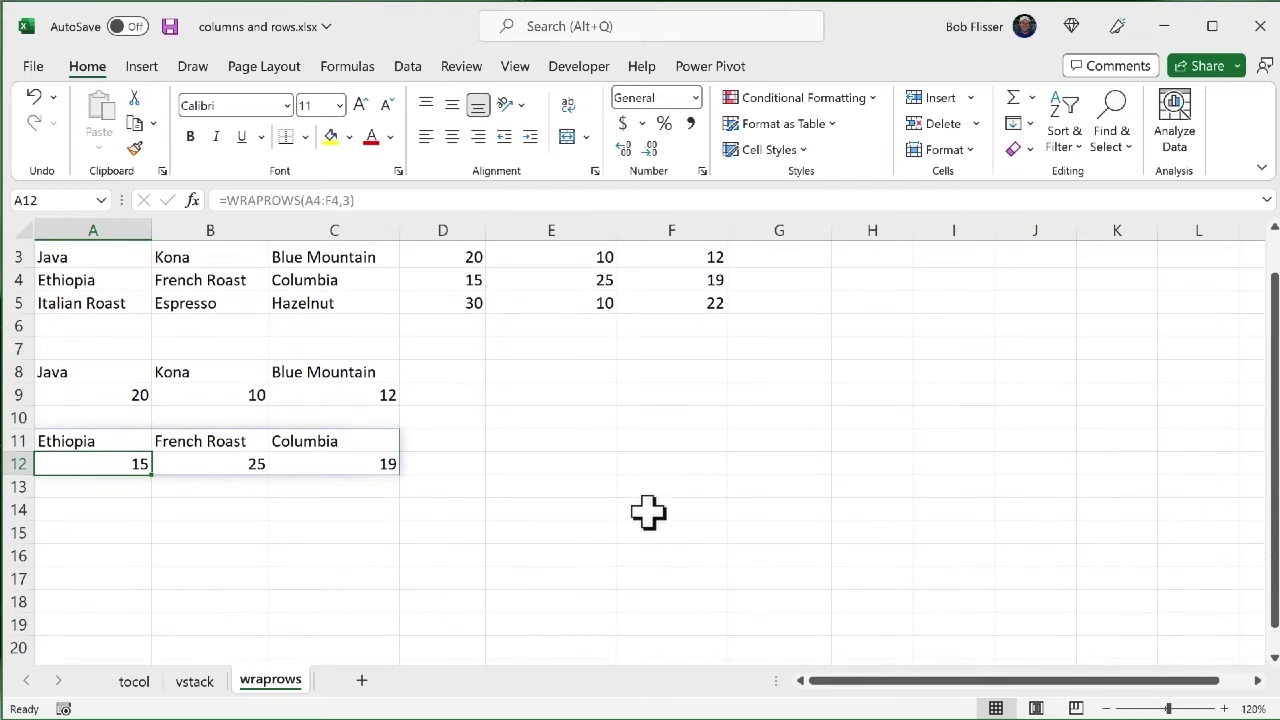
- Enter =WRAPCOLS(A3:F3,3) in A15, listing Java, Kona, Blue Mountain beside 20, 10, 12
click(88, 543)
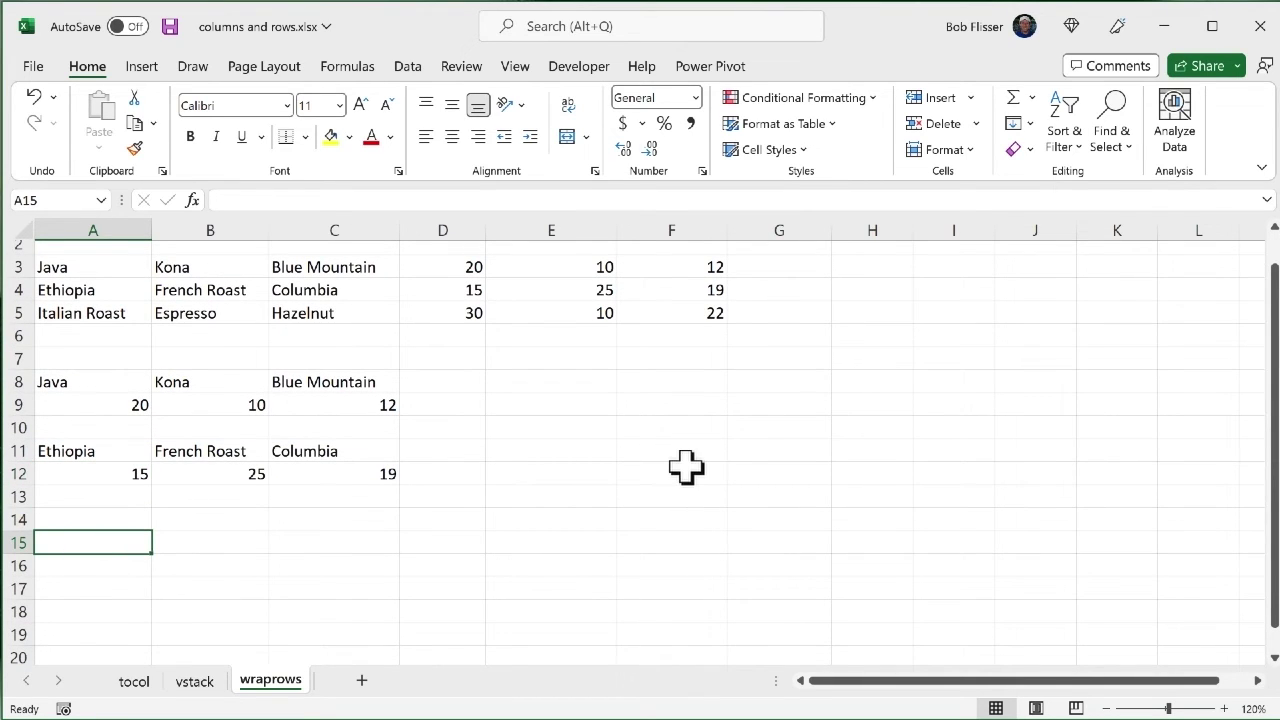
text(=wrapc)
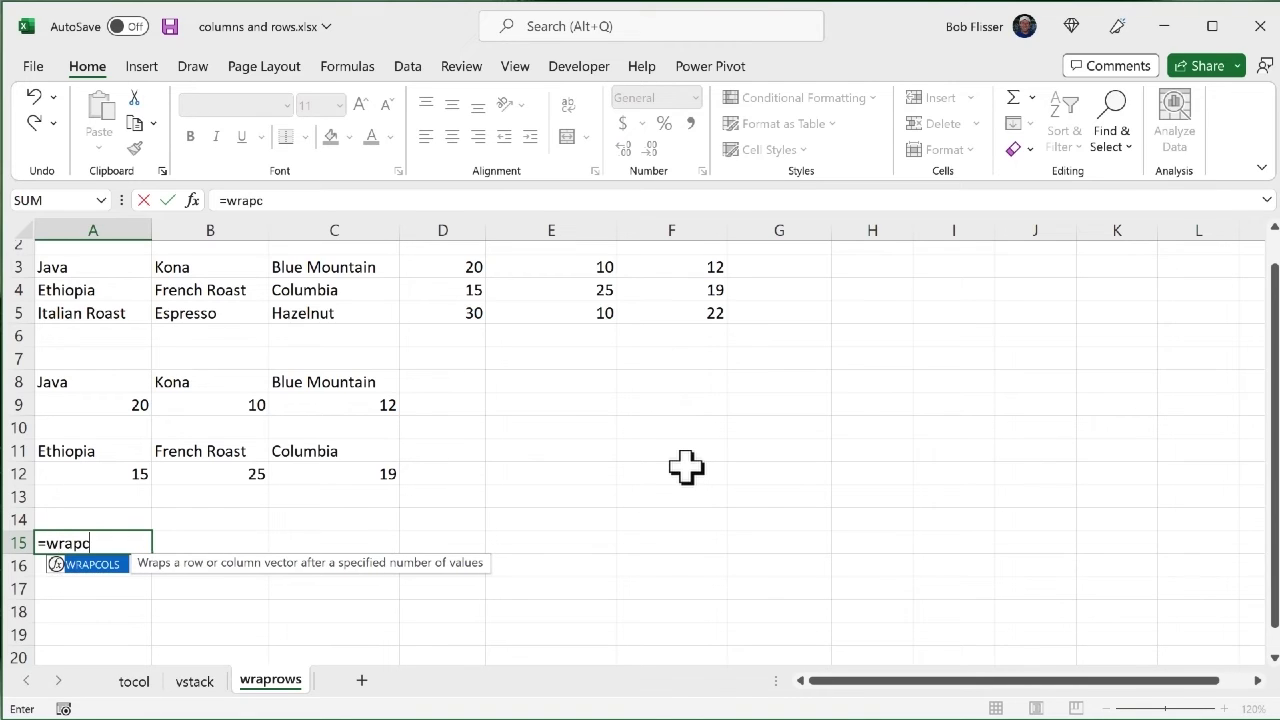
key(Tab)
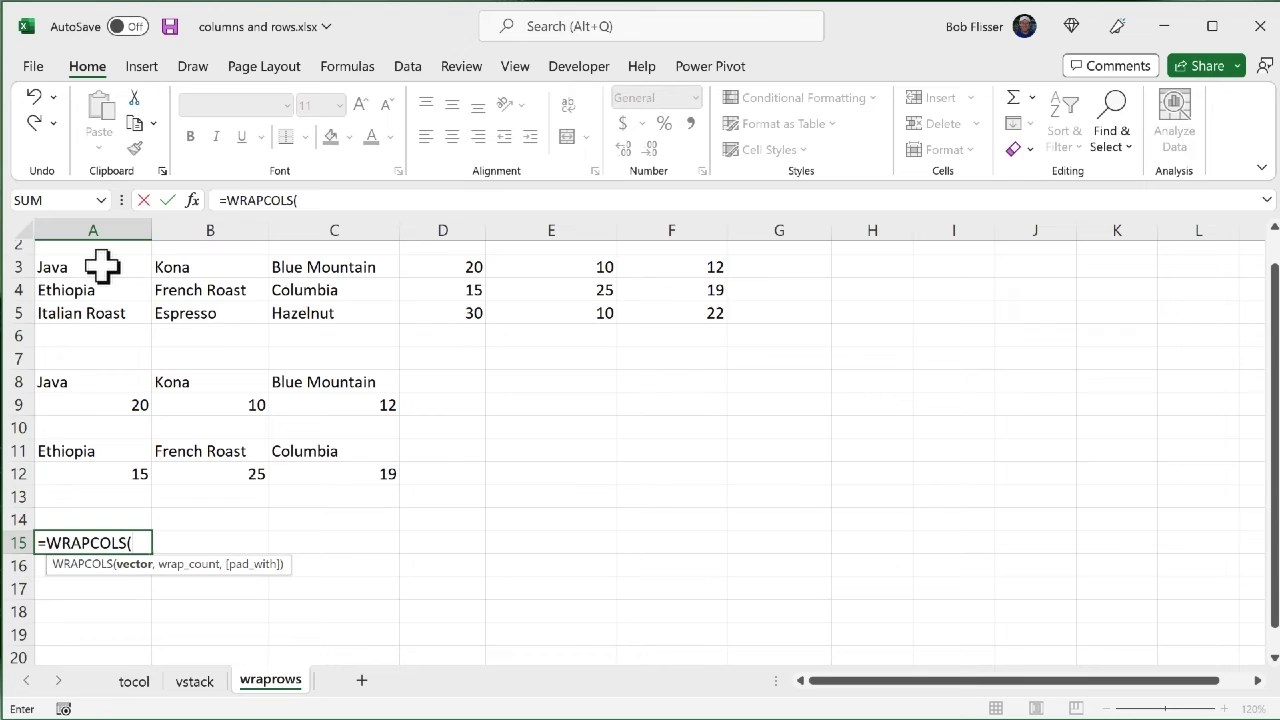
drag(101, 265, 676, 260)
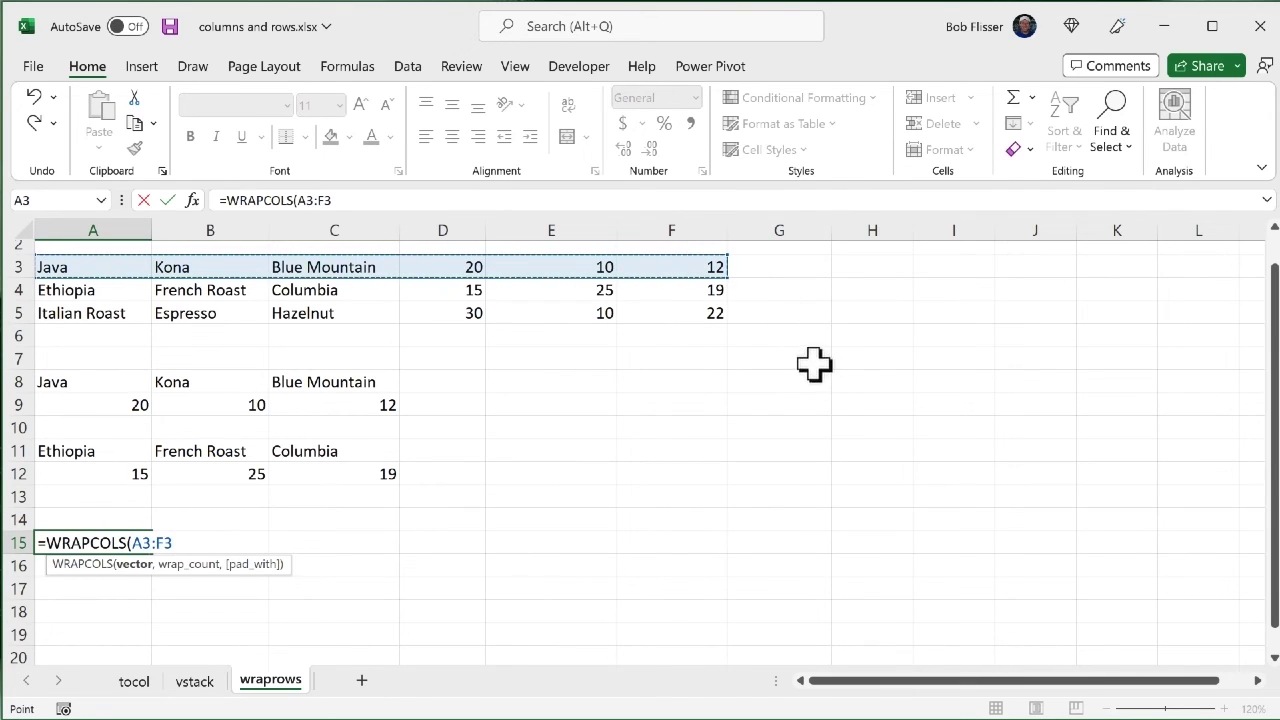
text(,)
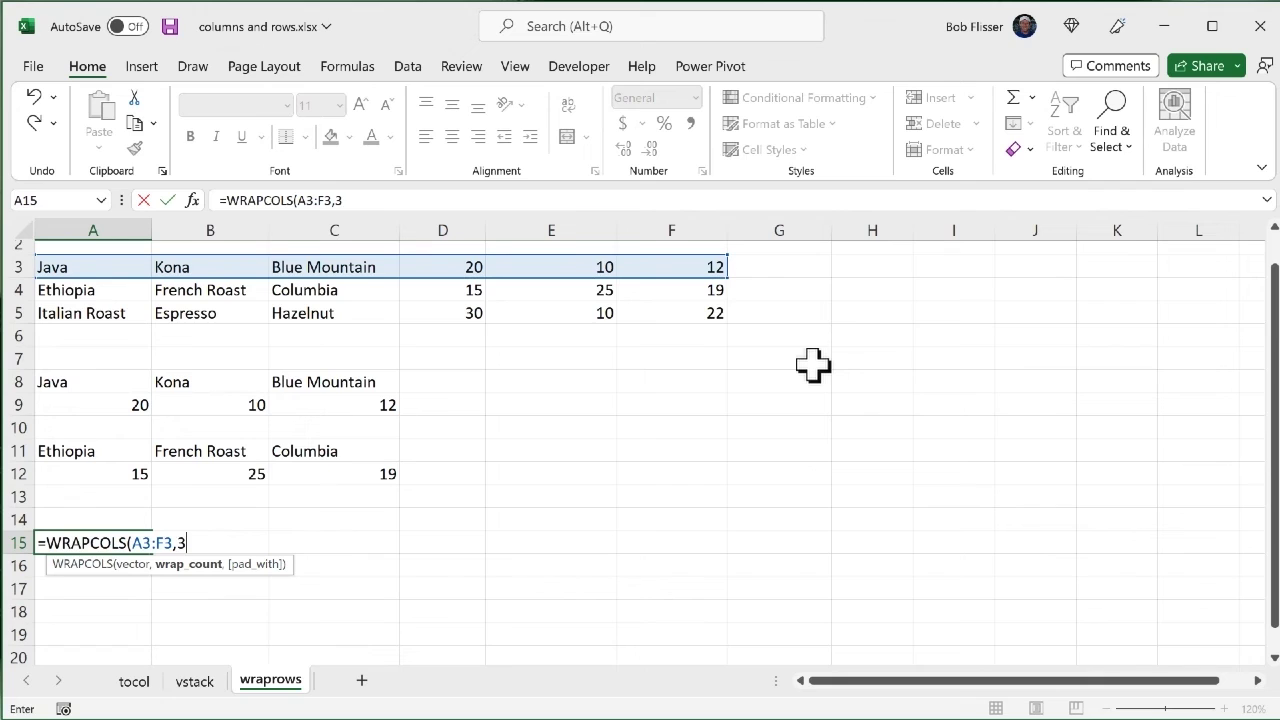
text(3))
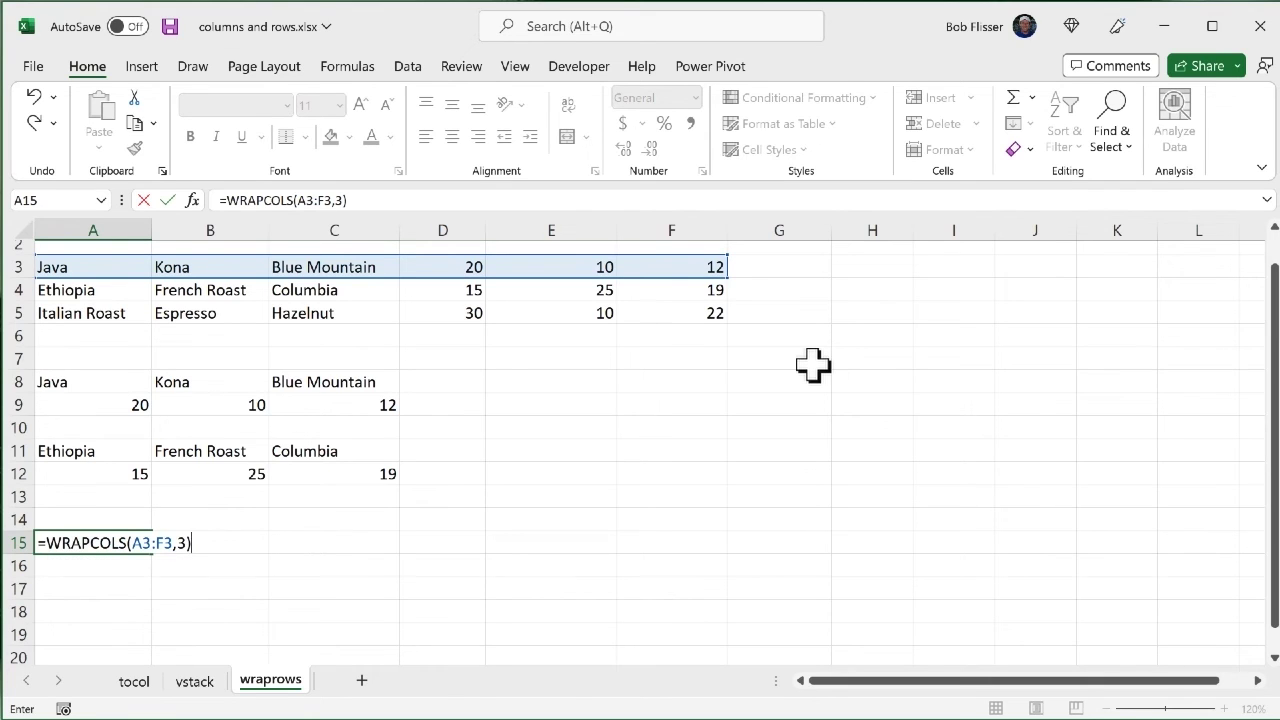
key(Return)
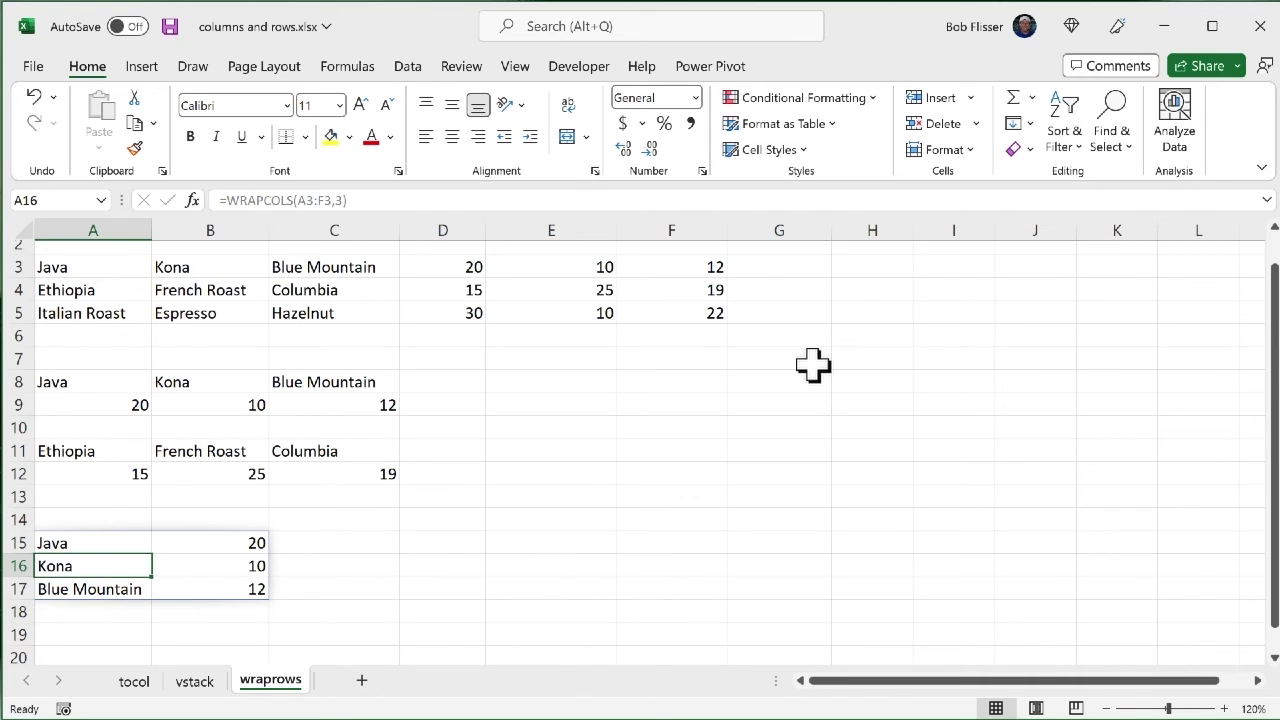
scroll(443, 560, down, 2)
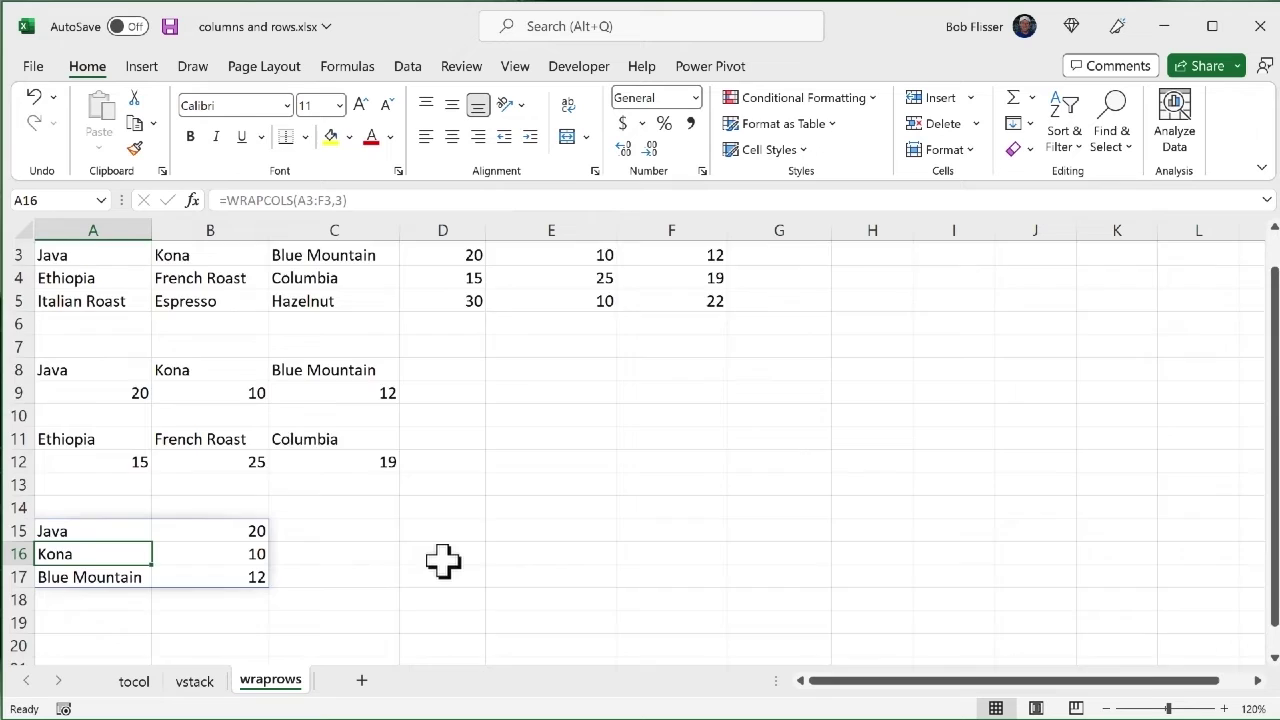
- Enter =WRAPCOLS(A4:F4,3) in A19, listing Ethiopia, French Roast, Columbia beside 15, 25, 19
click(96, 590)
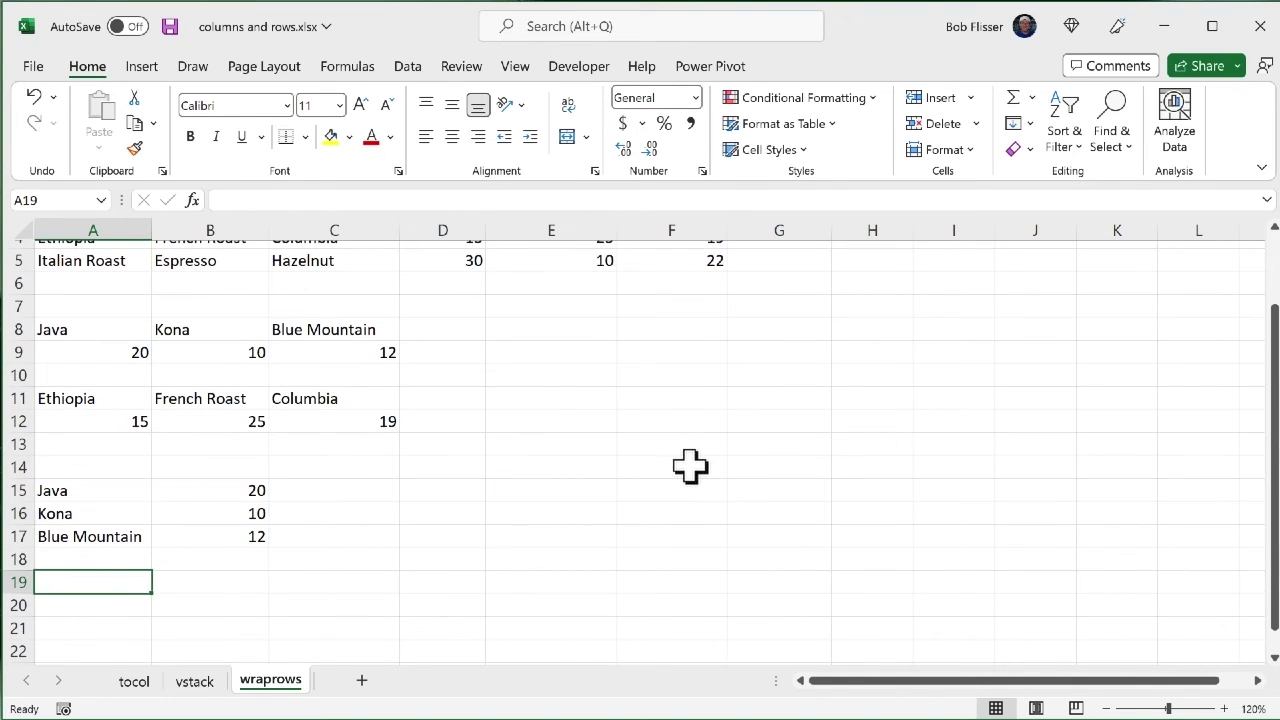
text(=wrap)
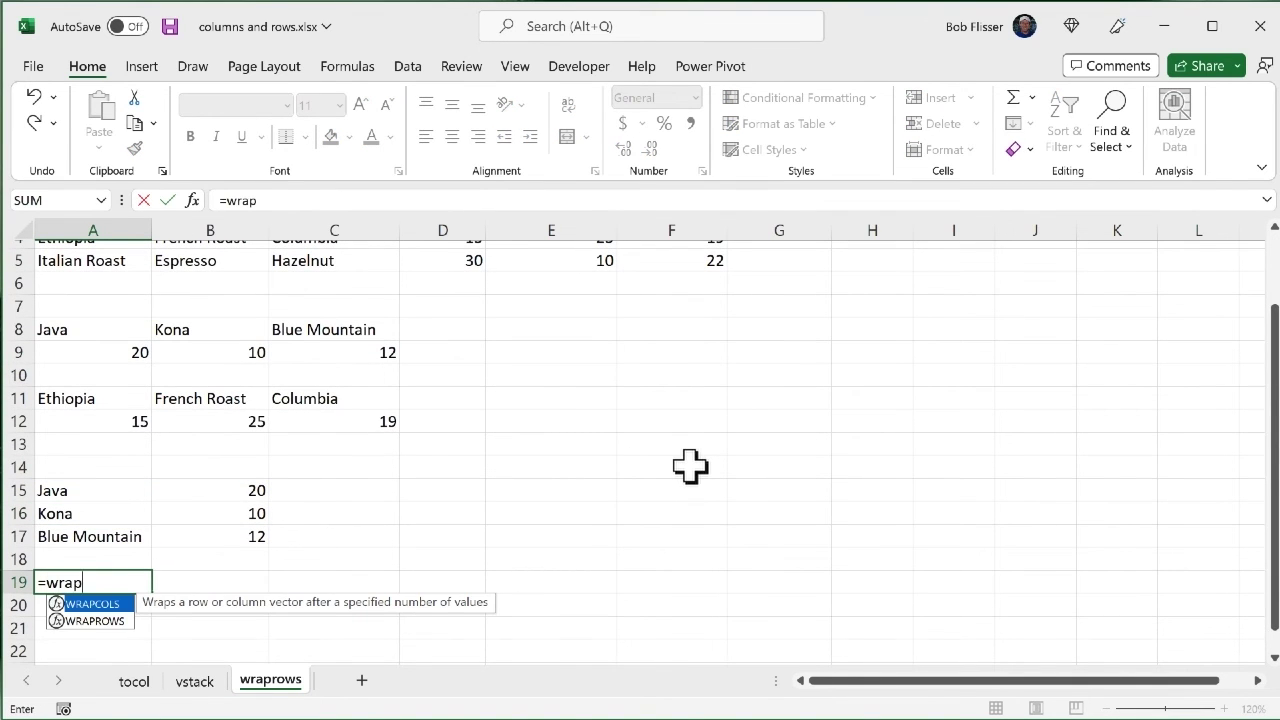
text(r)
key(BackSpace)
text(co)
key(Tab)
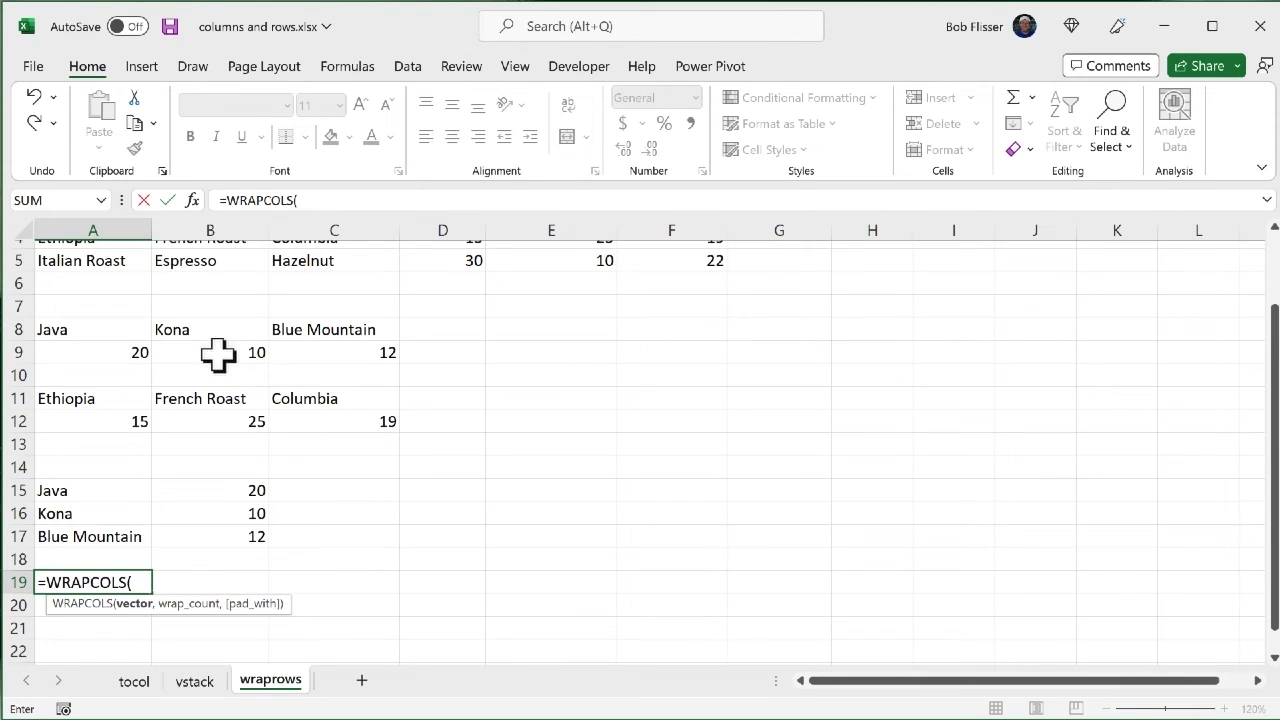
scroll(313, 392, up, 1)
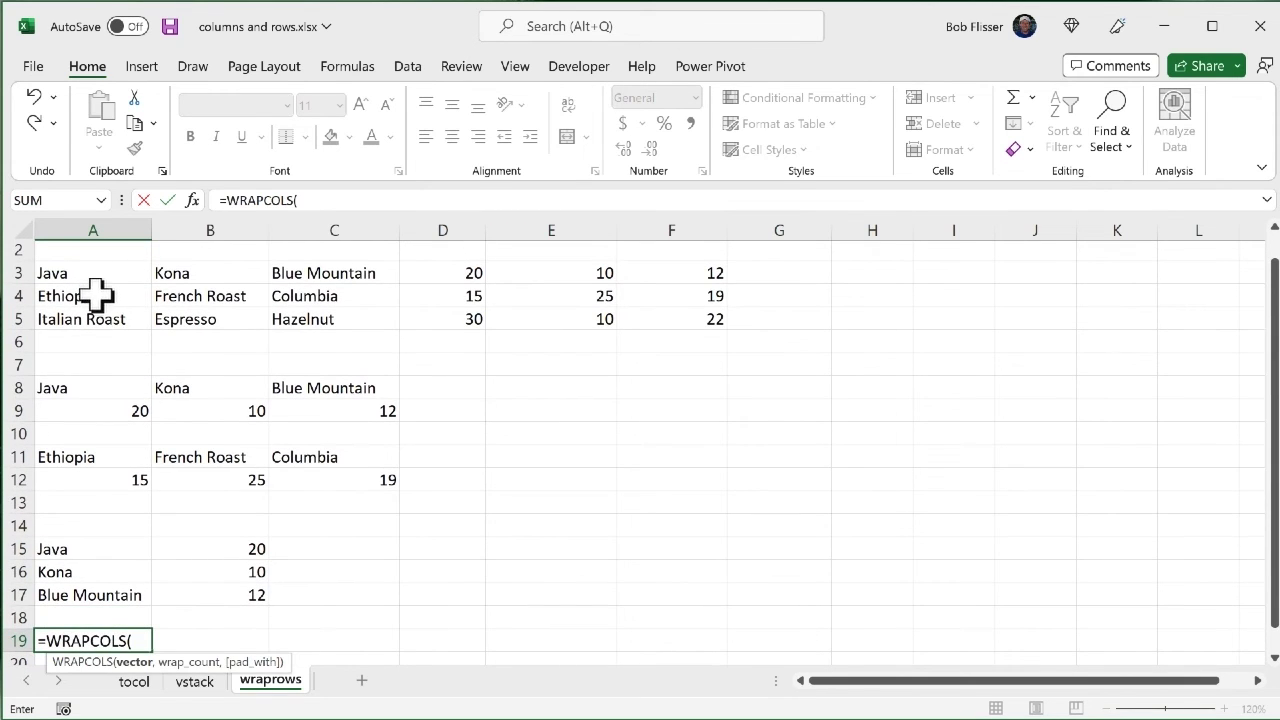
drag(95, 280, 672, 295)
text(,)
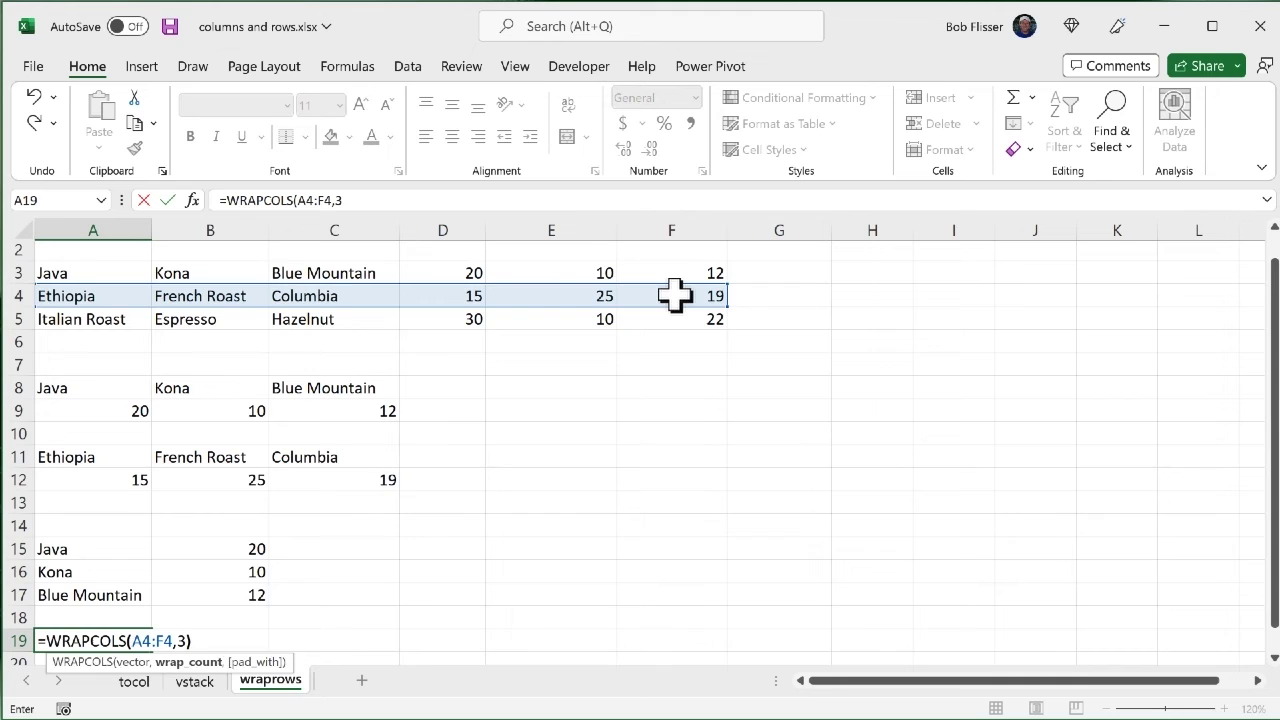
text(3))
key(Return)
scroll(667, 338, down, 1)
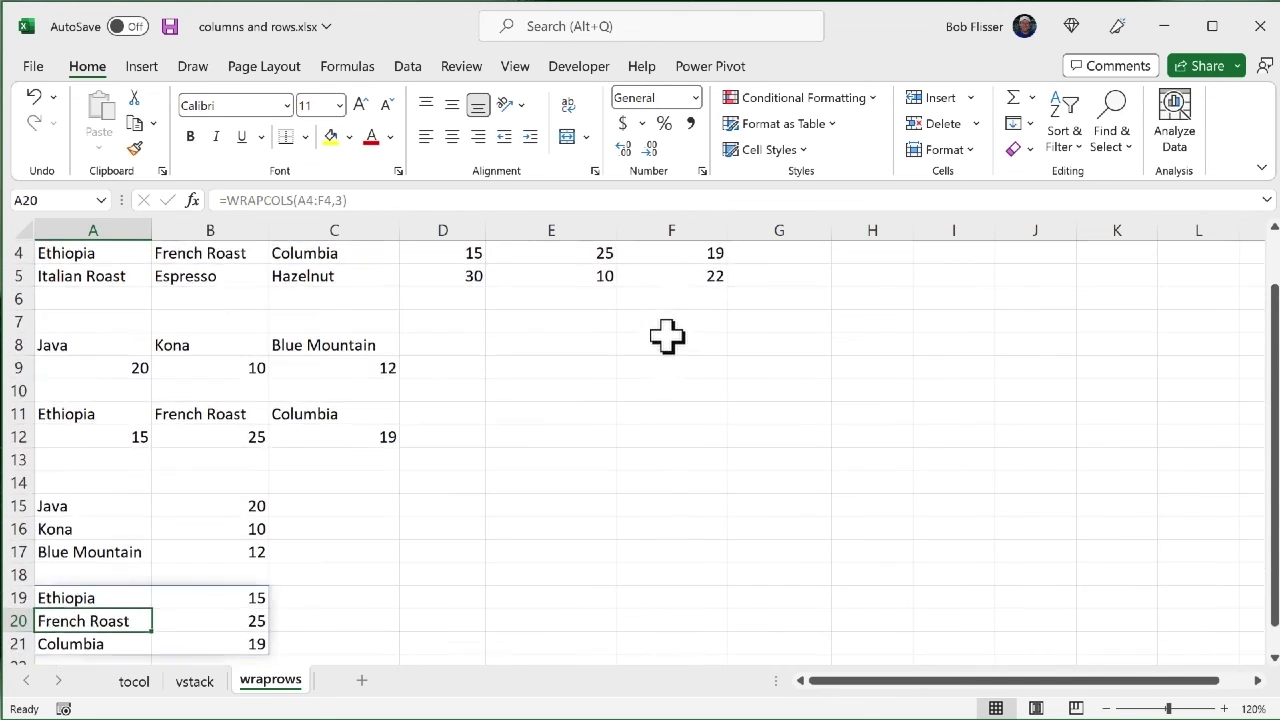
scroll(667, 338, down, 2)
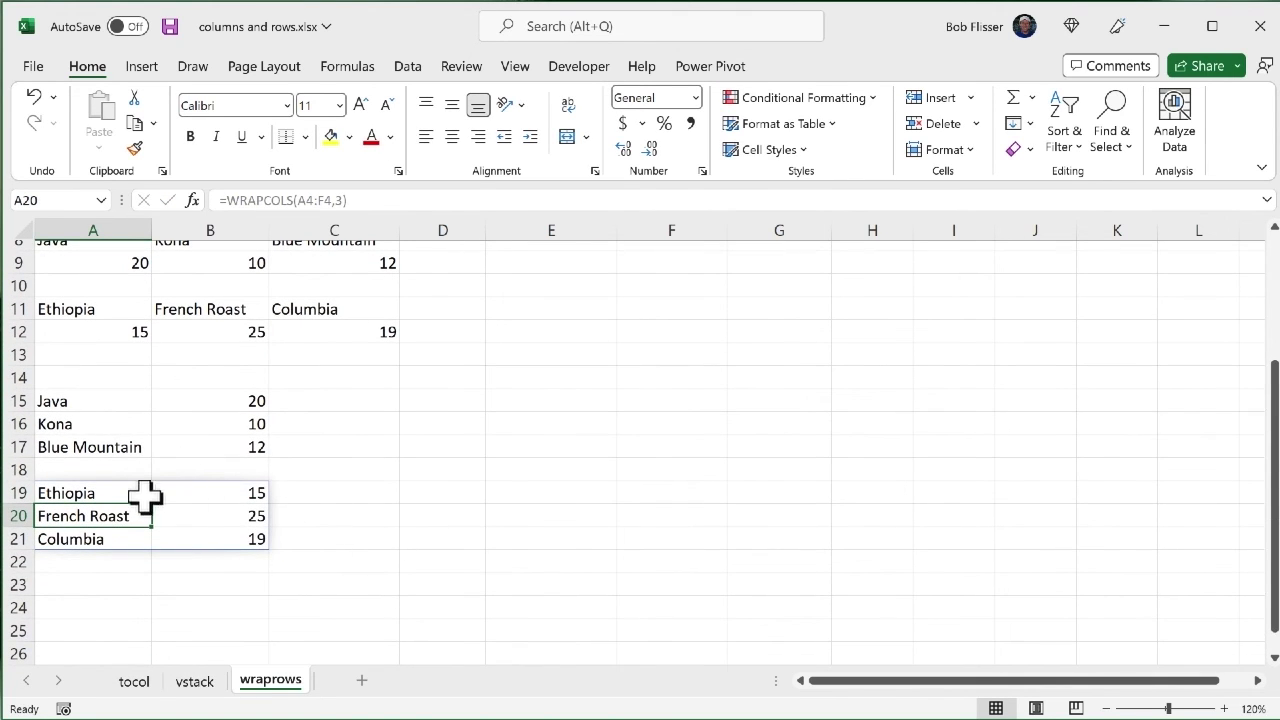
- Delete empty row 18 so both WRAPCOLS results form one list in A15:B20
click(14, 468)
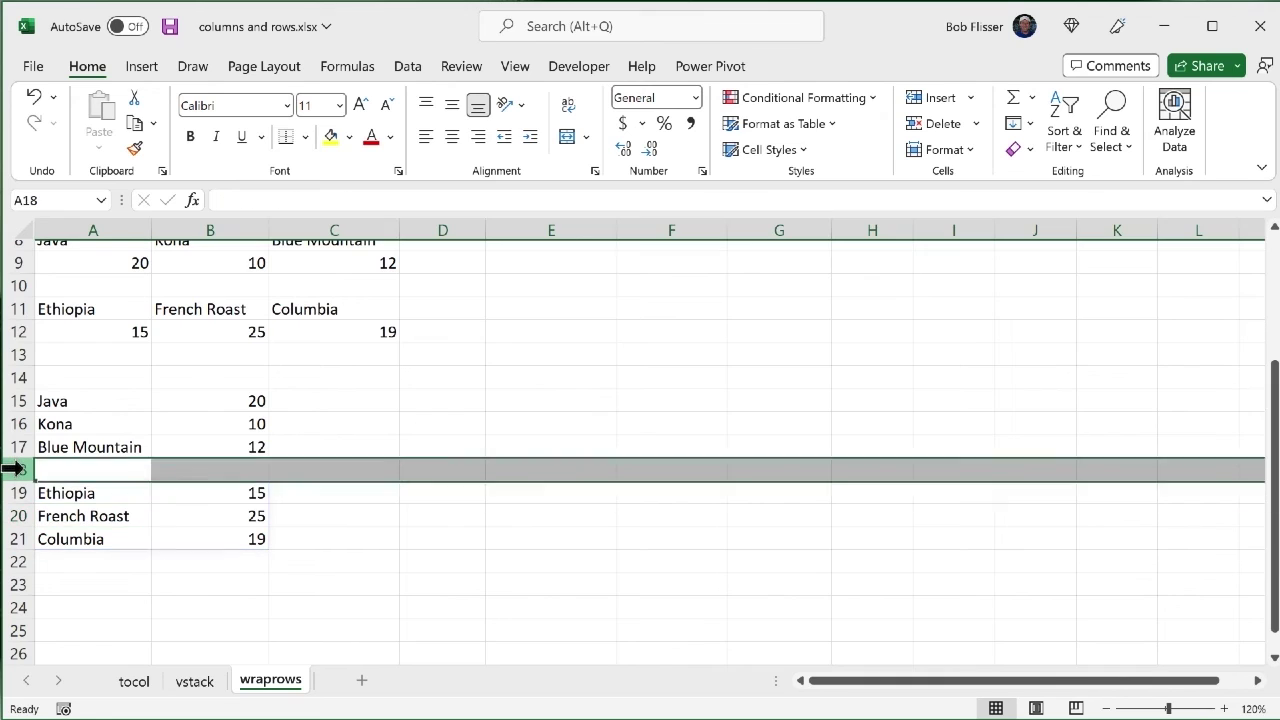
right_click(24, 469)
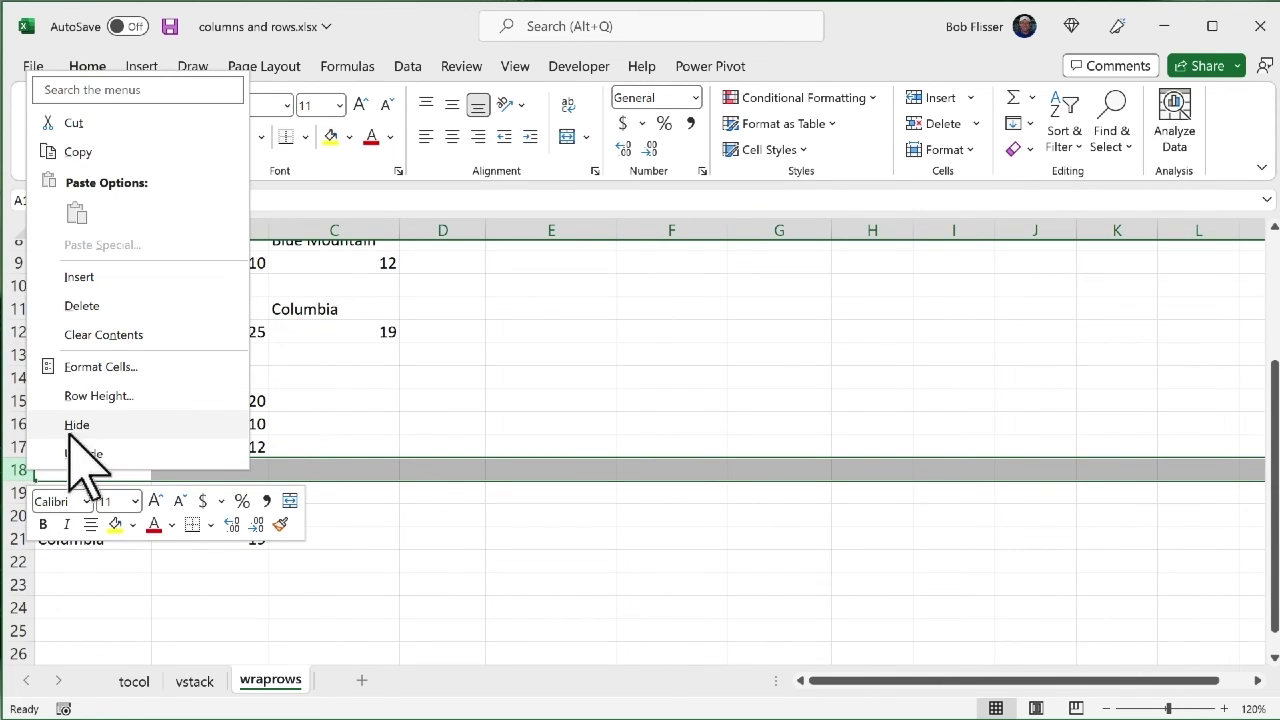
click(122, 305)
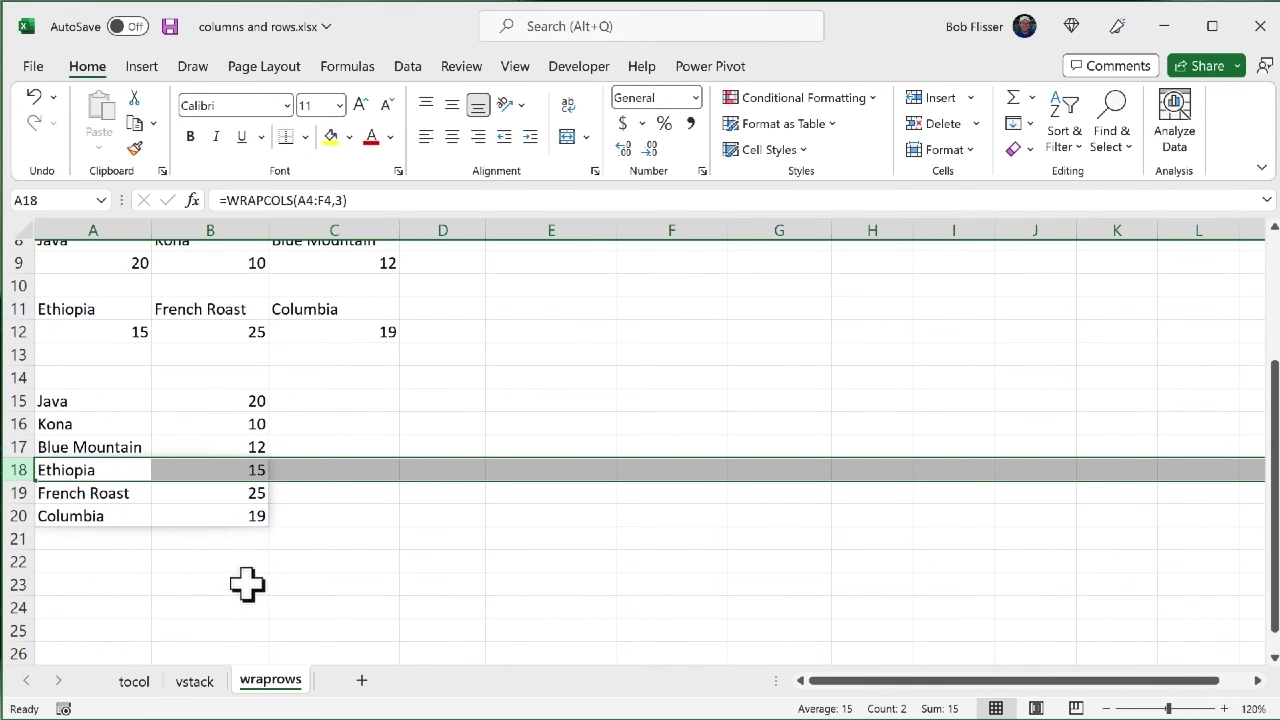
click(190, 588)
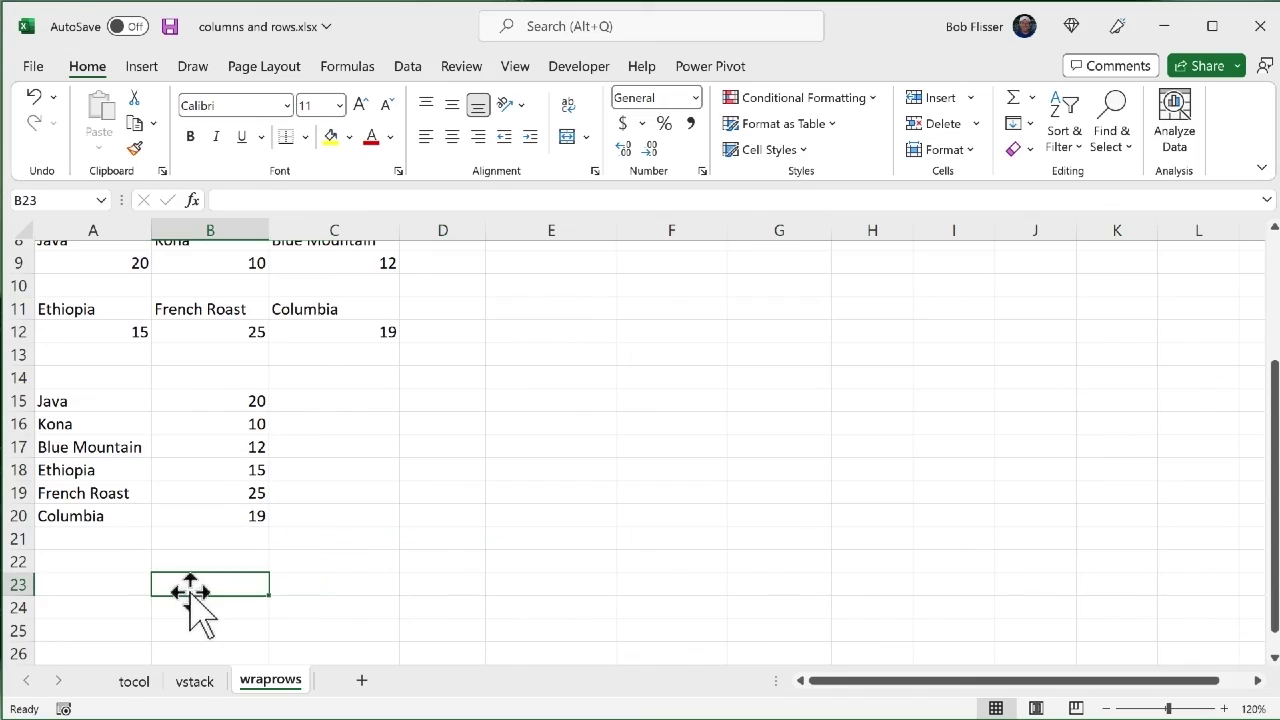